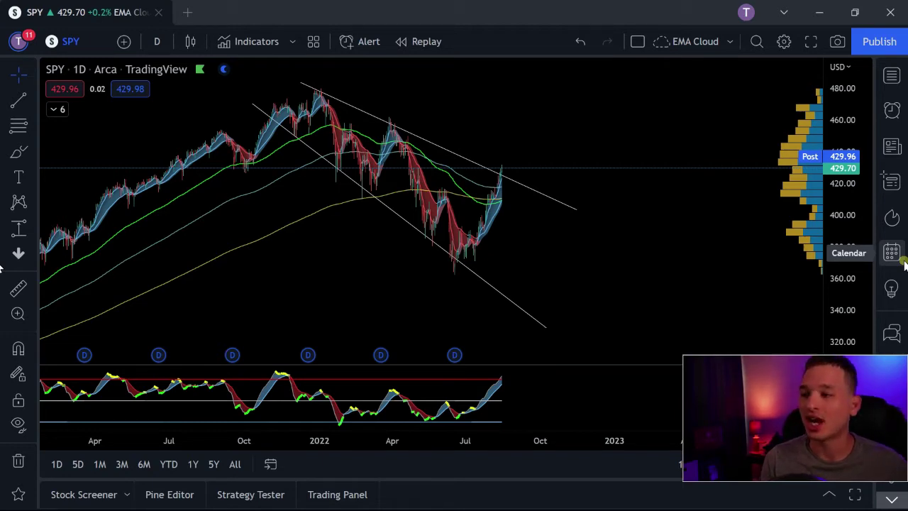
Examine SPY's daily price action within the falling channel, comparing the recent rally with the upper trendline and moving averages
drag(355, 142, 531, 138)
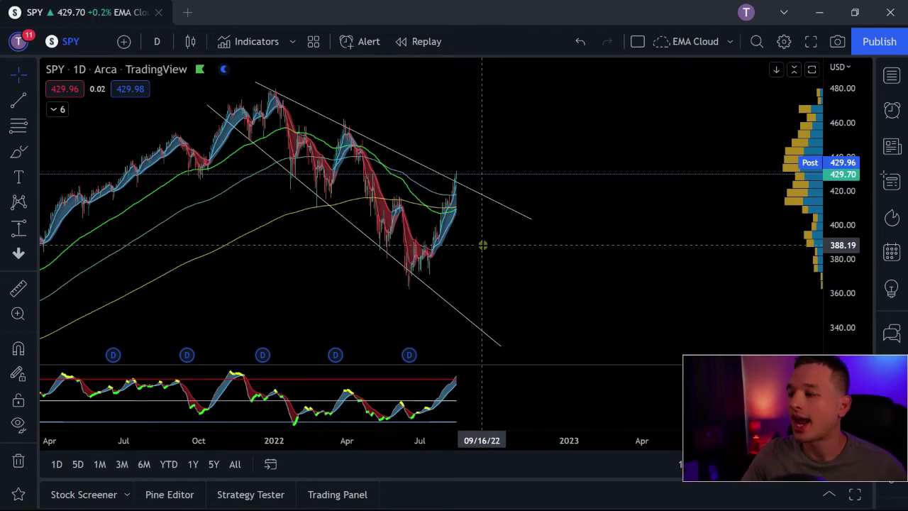
scroll(468, 187, up, 5)
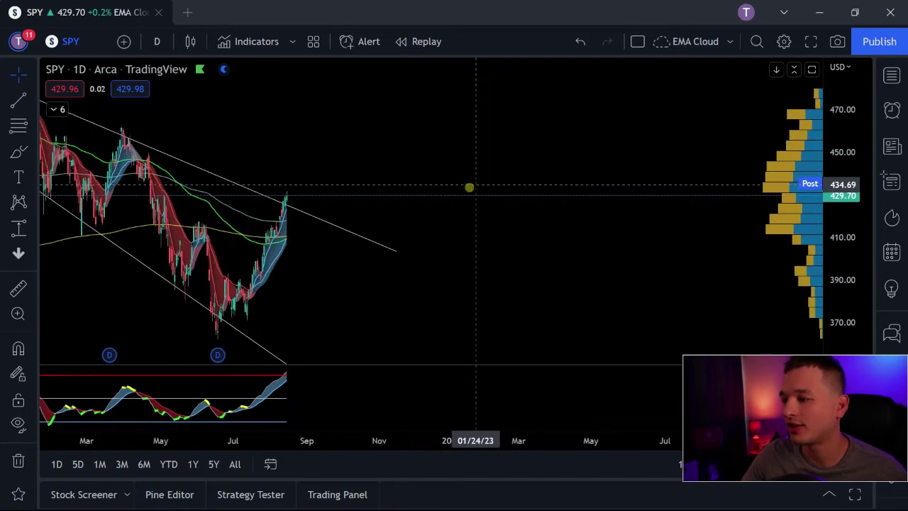
scroll(232, 177, left, 10)
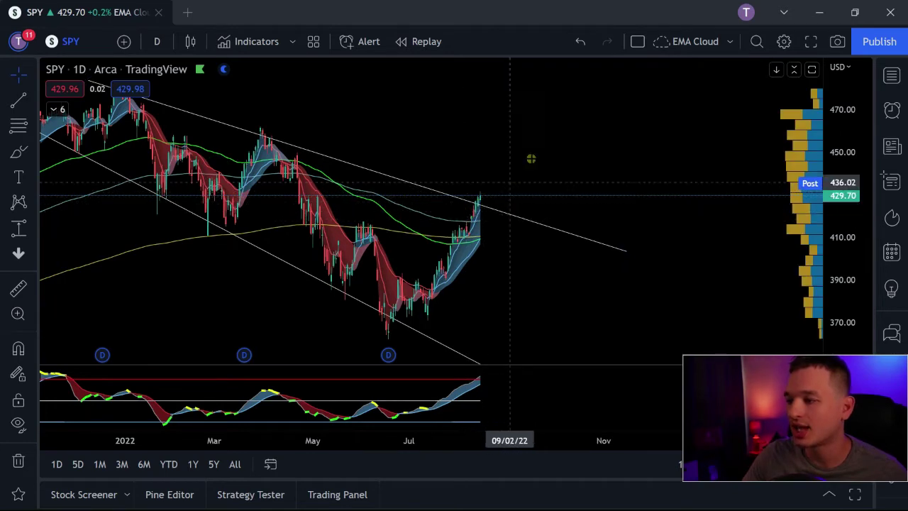
scroll(532, 155, down, 2)
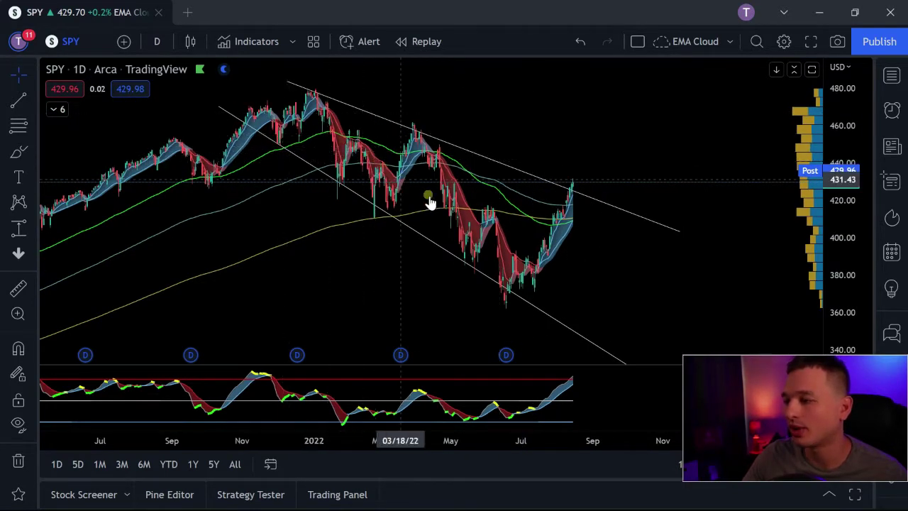
drag(722, 296, 656, 288)
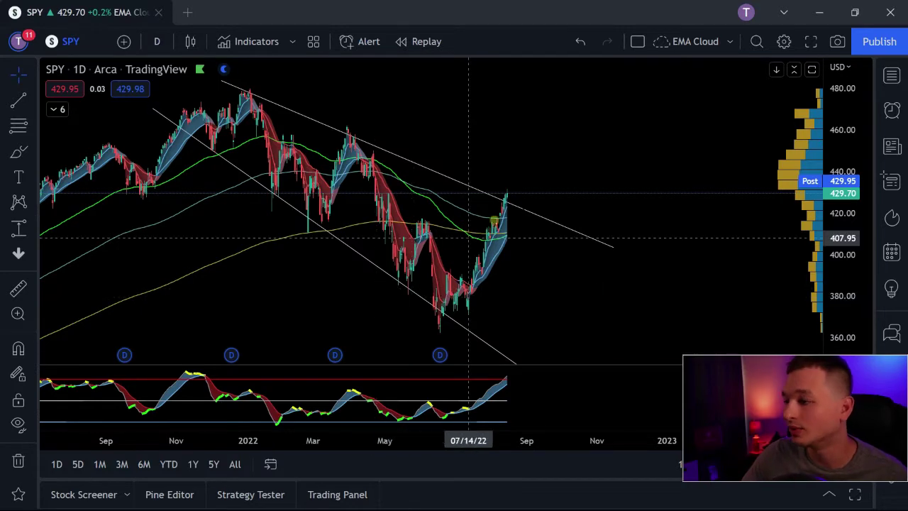
scroll(603, 163, down, 4)
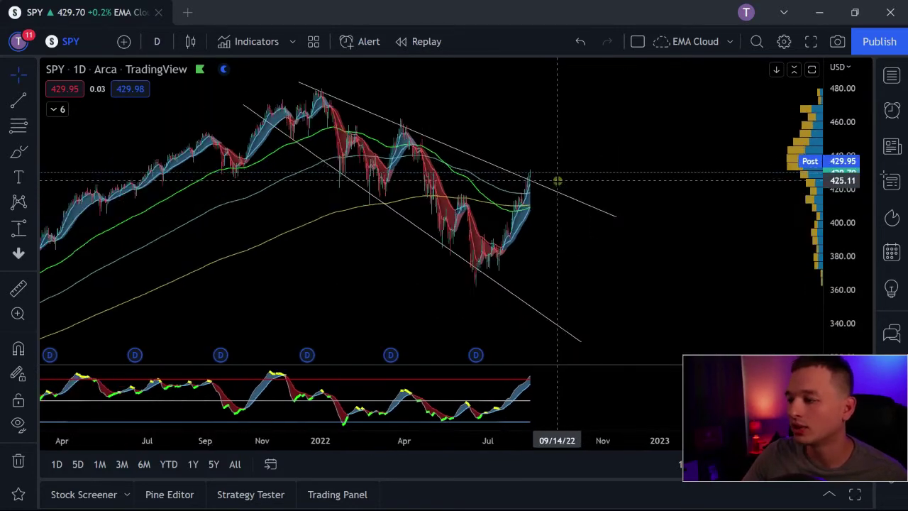
scroll(614, 185, right, 3)
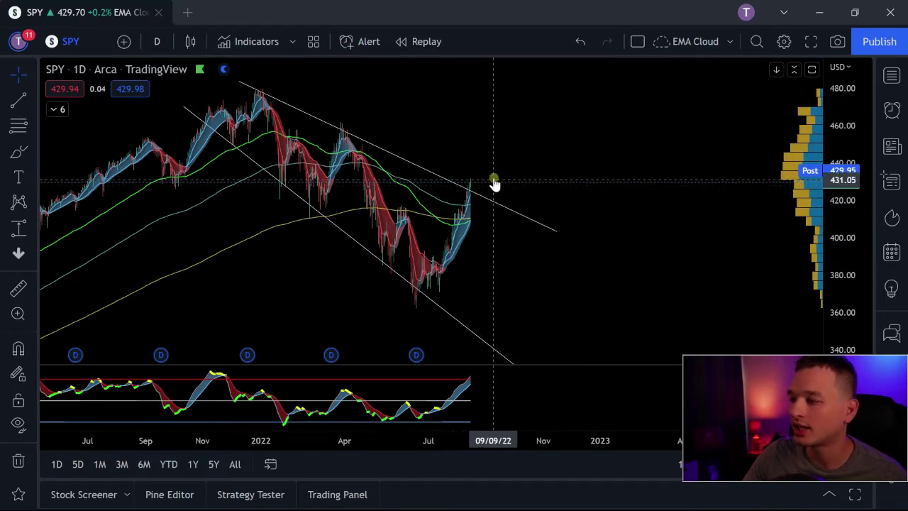
scroll(489, 176, up, 3)
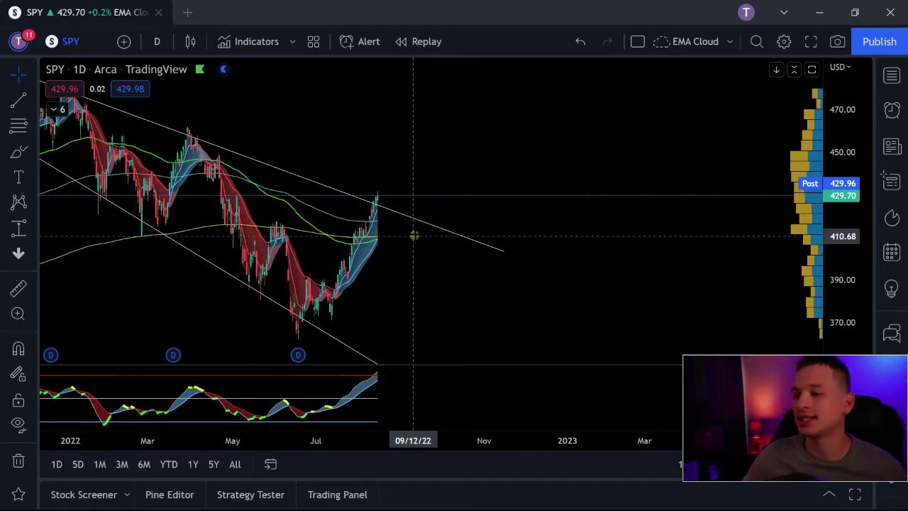
scroll(421, 188, down, 2)
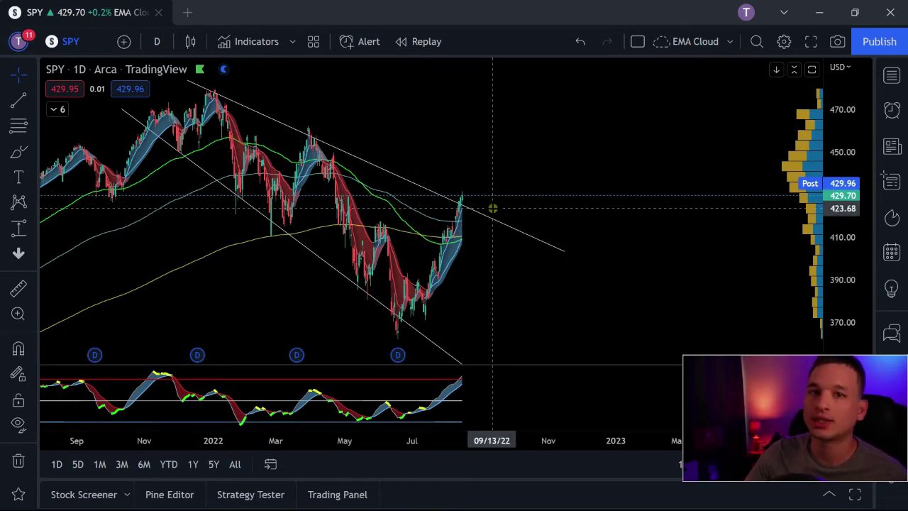
scroll(493, 208, down, 2)
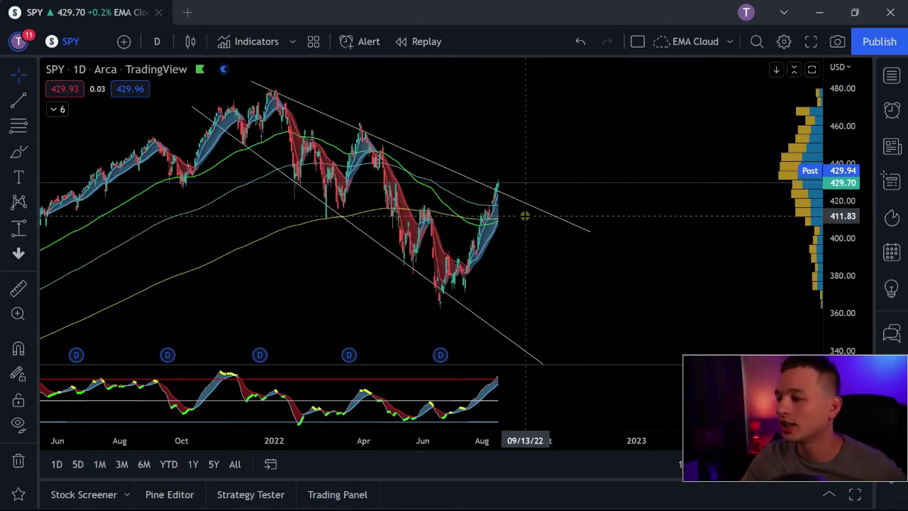
scroll(523, 213, right, 2)
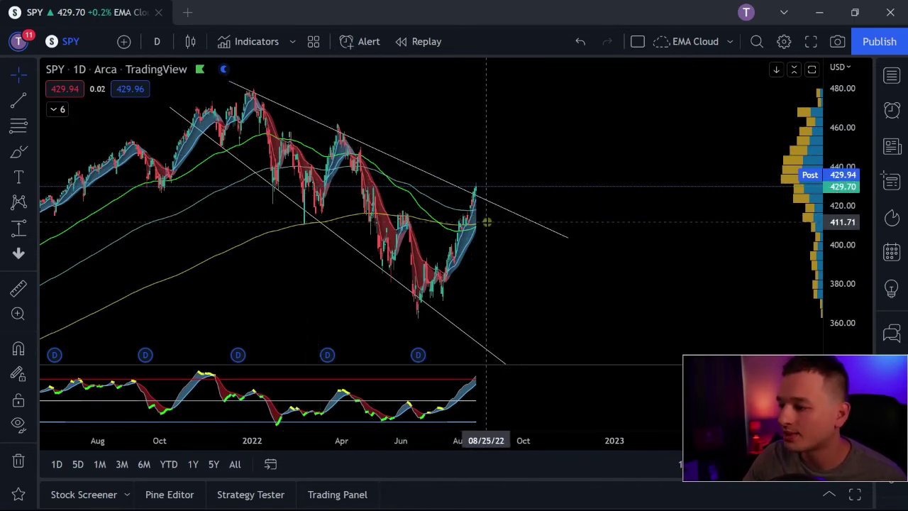
scroll(490, 209, down, 2)
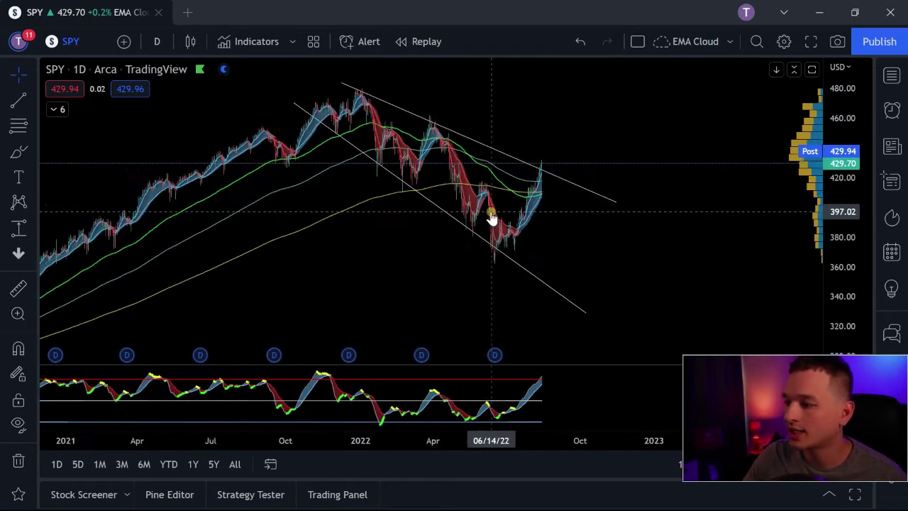
scroll(492, 209, up, 3)
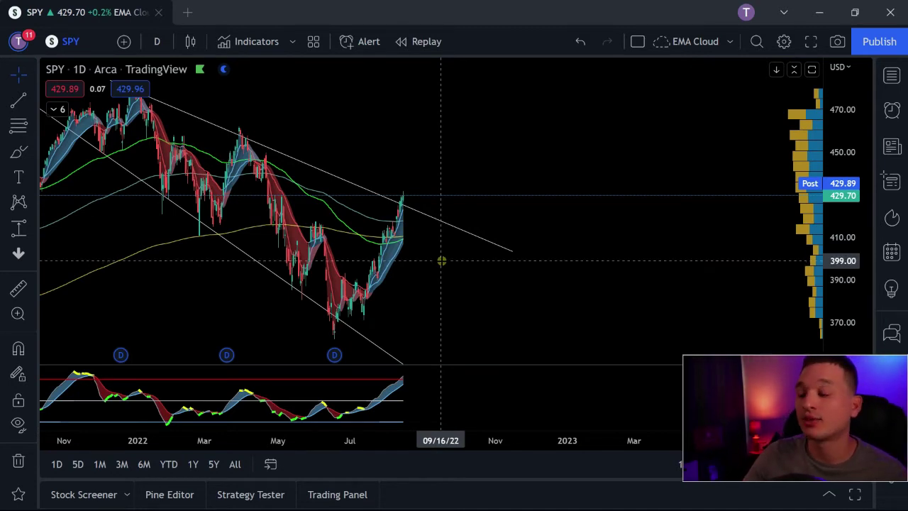
scroll(441, 261, down, 1)
drag(454, 263, 428, 264)
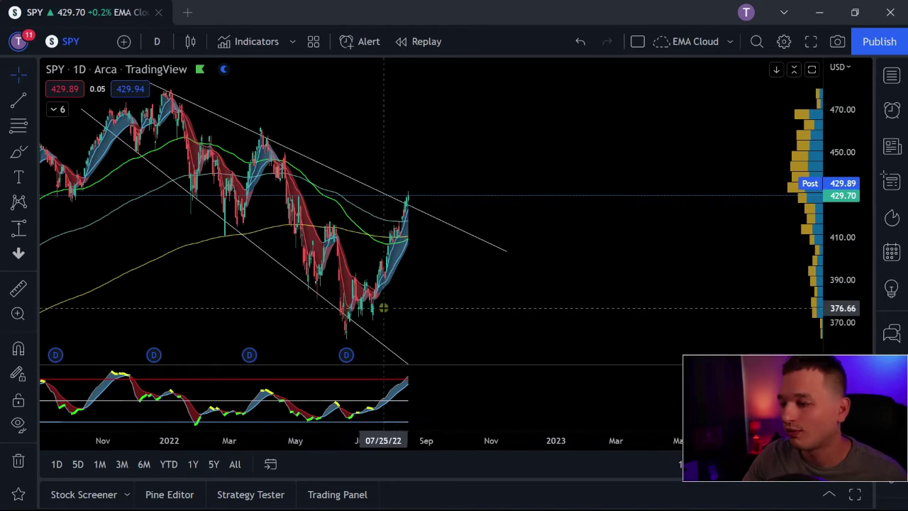
scroll(349, 279, up, 3)
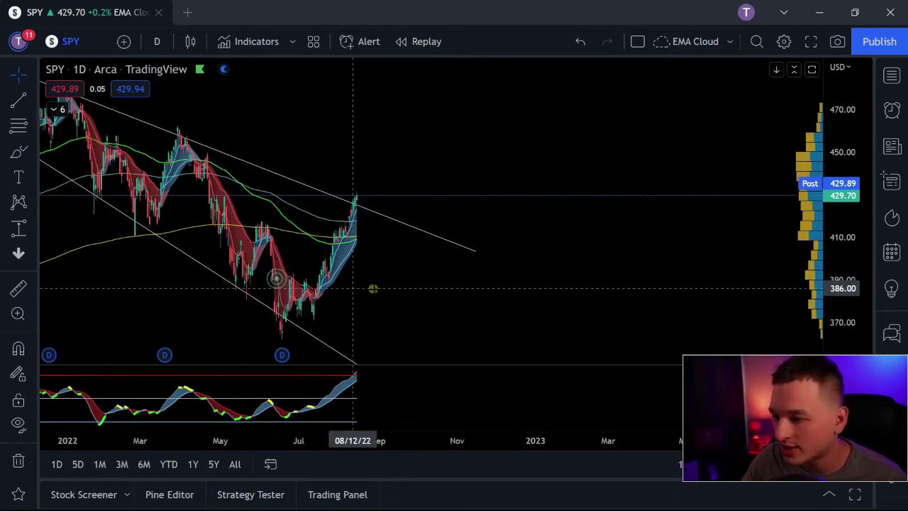
drag(373, 289, 405, 284)
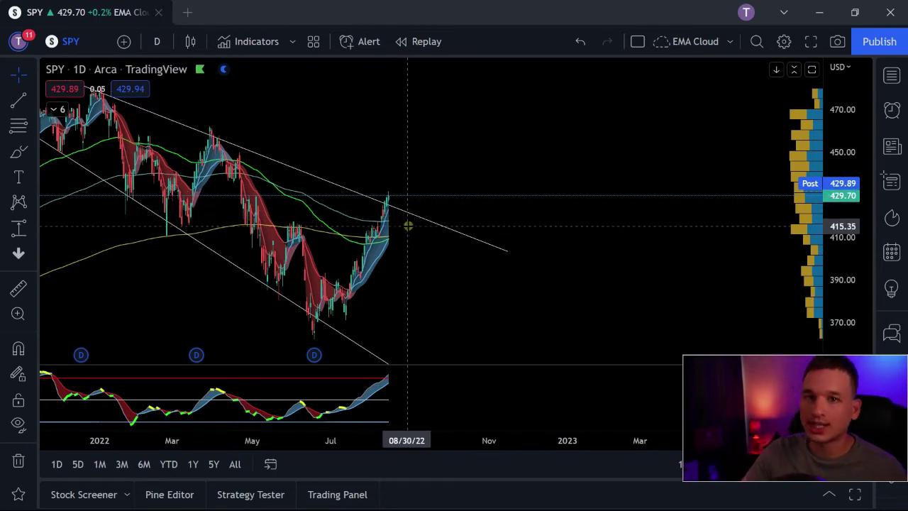
scroll(526, 301, down, 2)
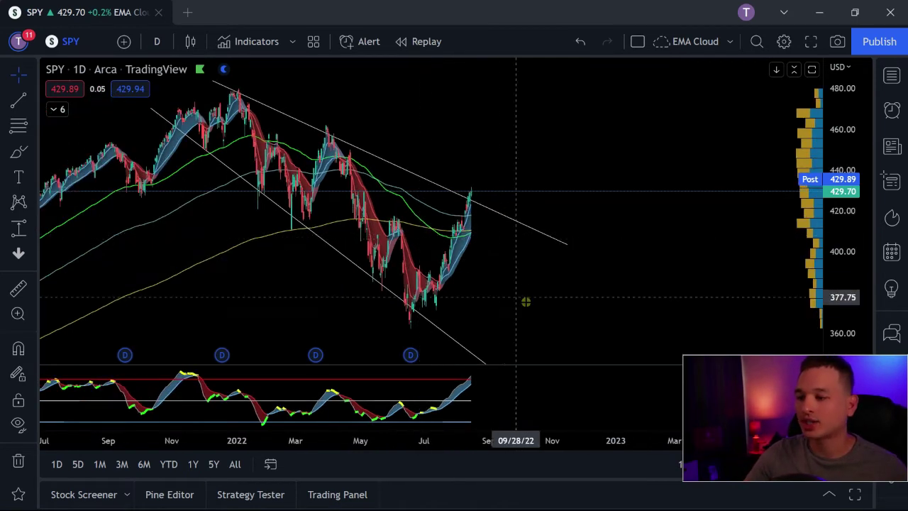
drag(525, 301, 476, 315)
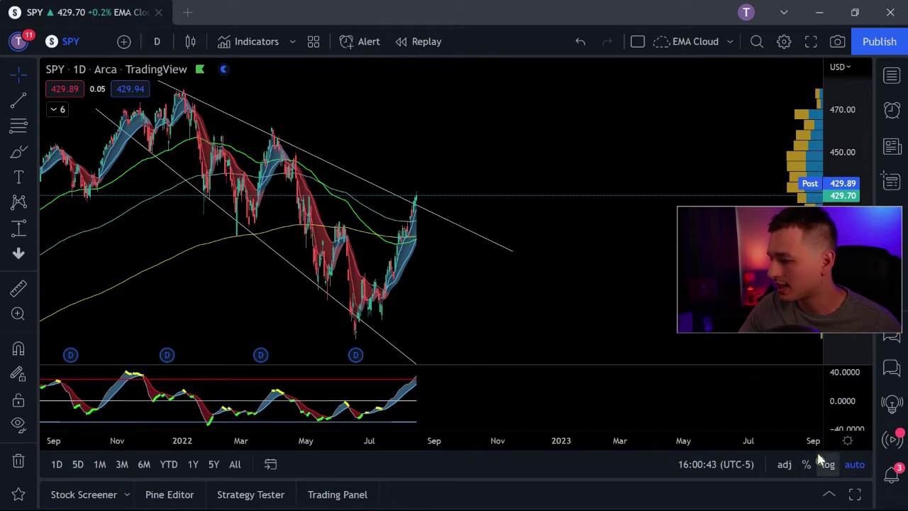
Maximize the oscillator pane to examine its swings back to 2019 against the upper red level, then restore the split layout
click(813, 376)
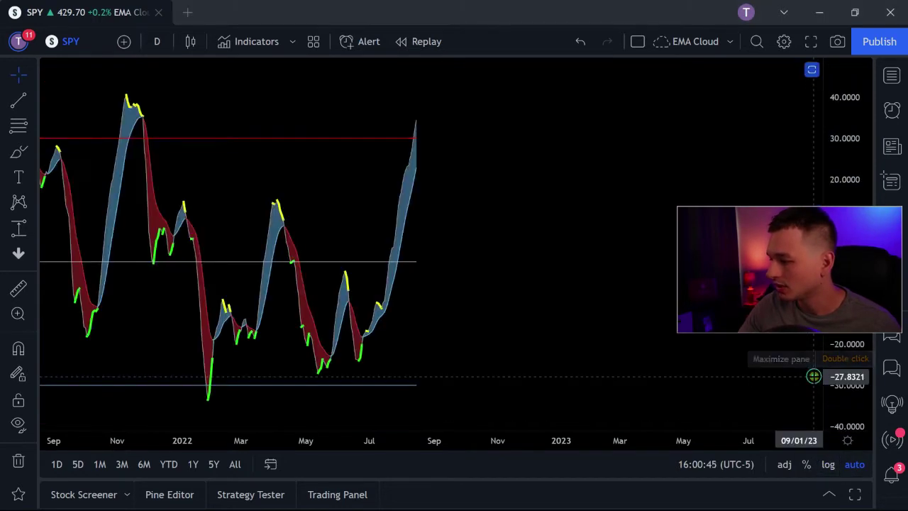
drag(450, 219, 517, 227)
scroll(516, 229, down, 3)
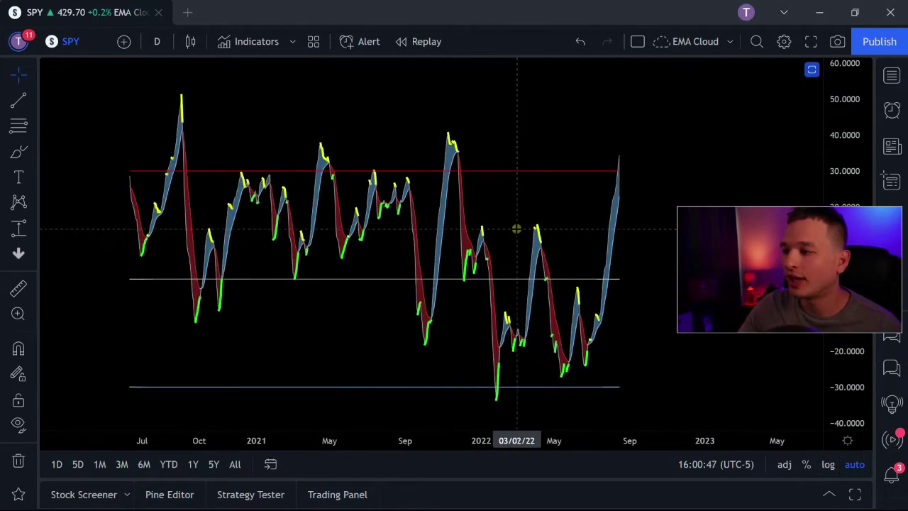
scroll(516, 228, down, 5)
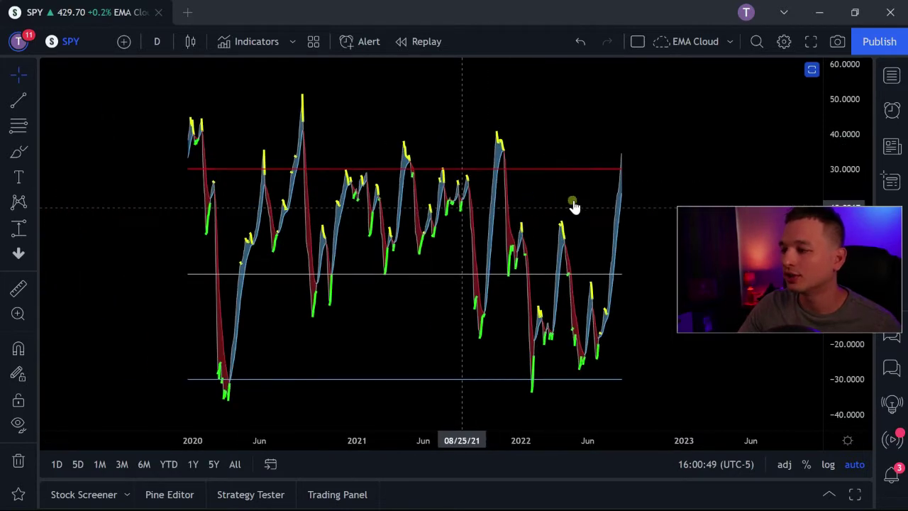
scroll(574, 206, down, 4)
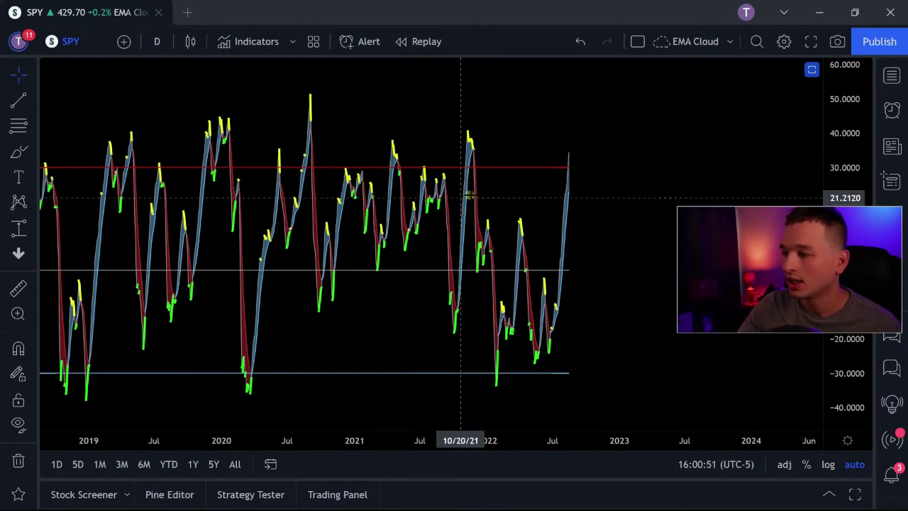
drag(499, 178, 495, 180)
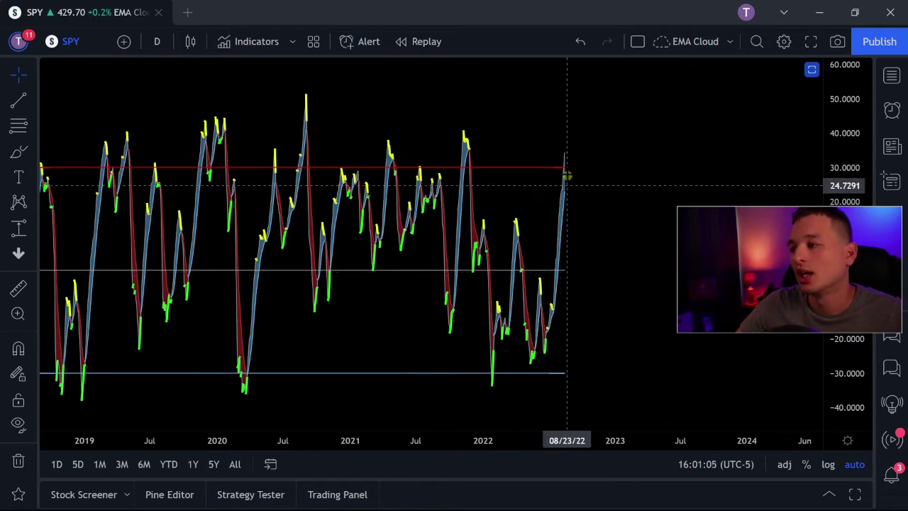
drag(614, 233, 525, 218)
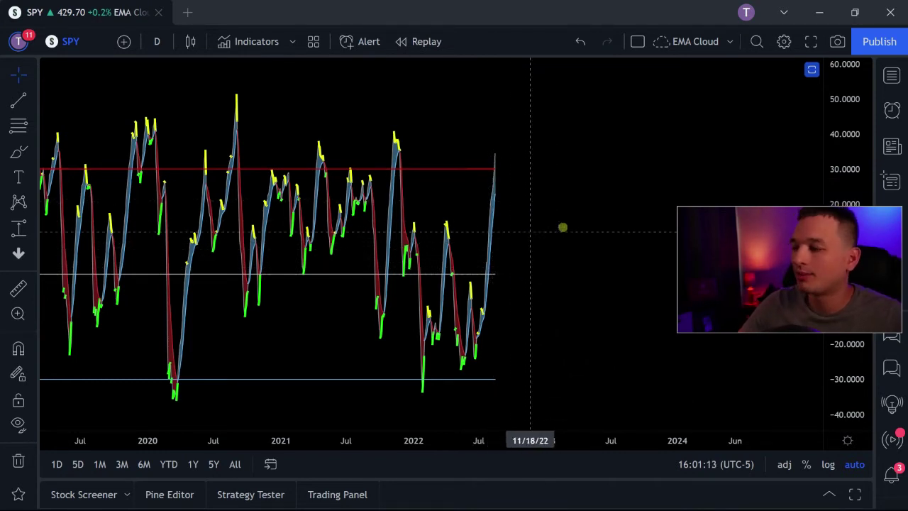
click(812, 71)
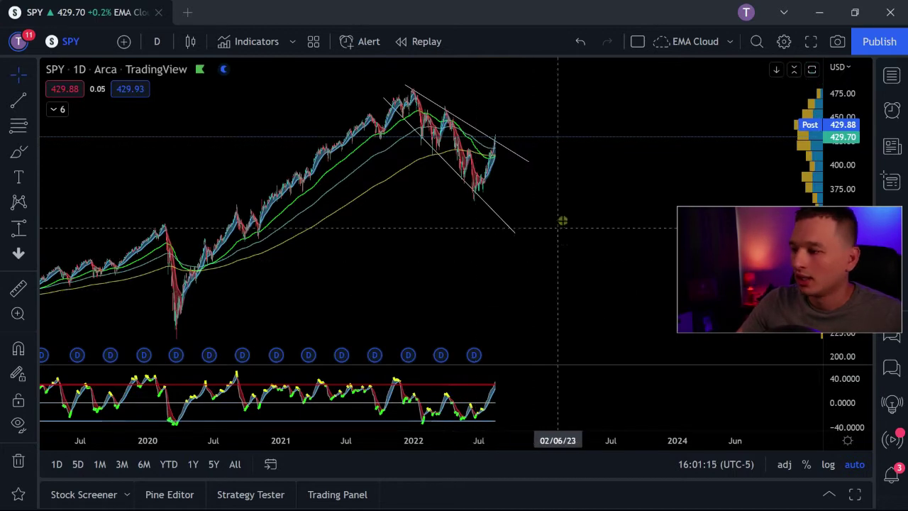
Examine SPY's latest candles where price meets the upper trendline of the falling channel
drag(561, 219, 504, 158)
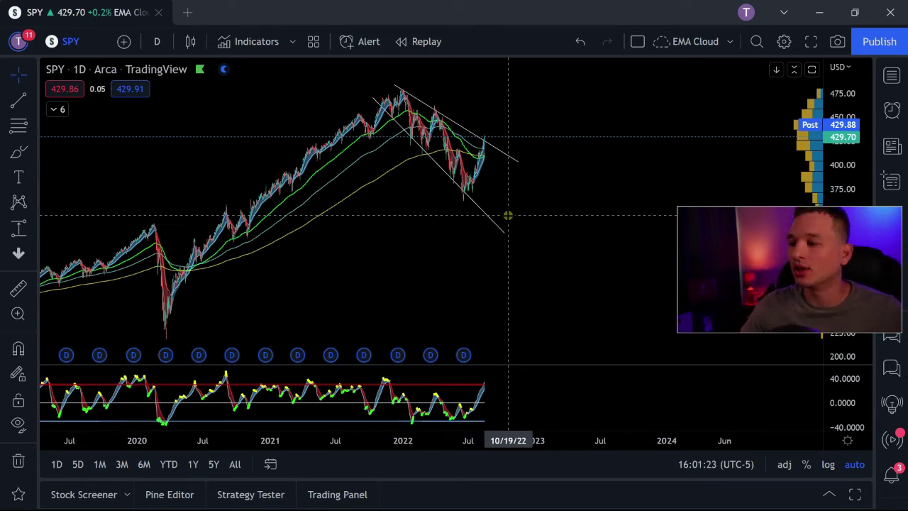
scroll(499, 179, up, 2)
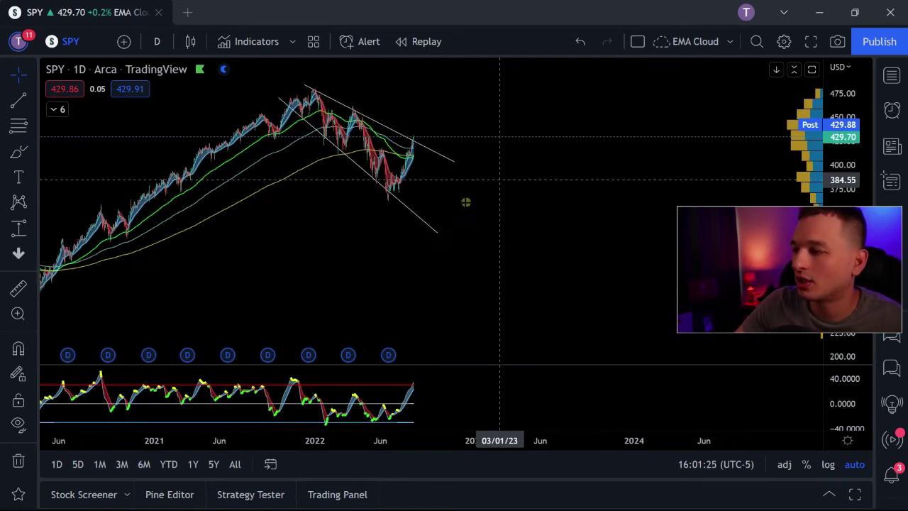
scroll(425, 181, up, 4)
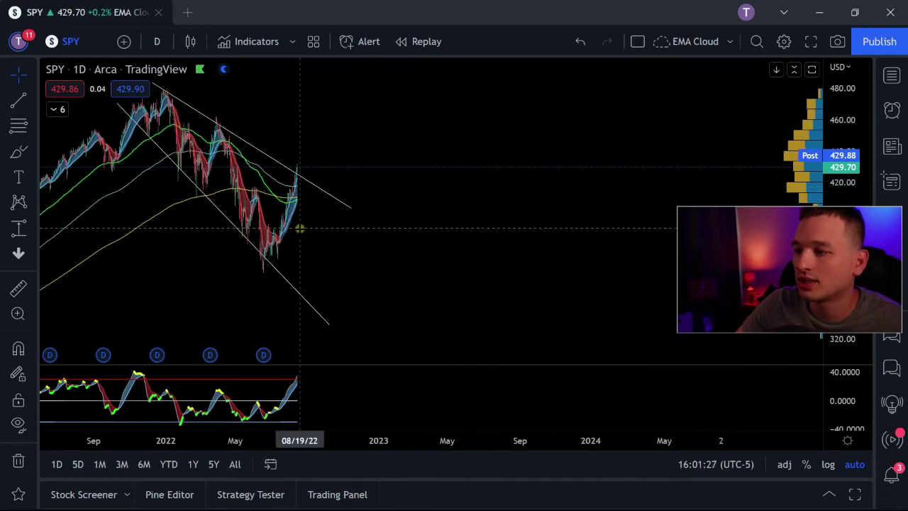
drag(300, 229, 324, 231)
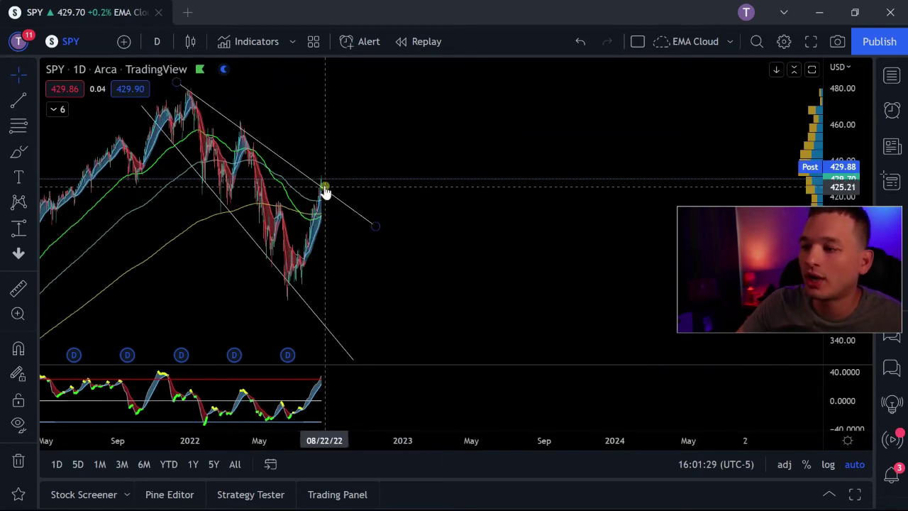
drag(325, 192, 322, 181)
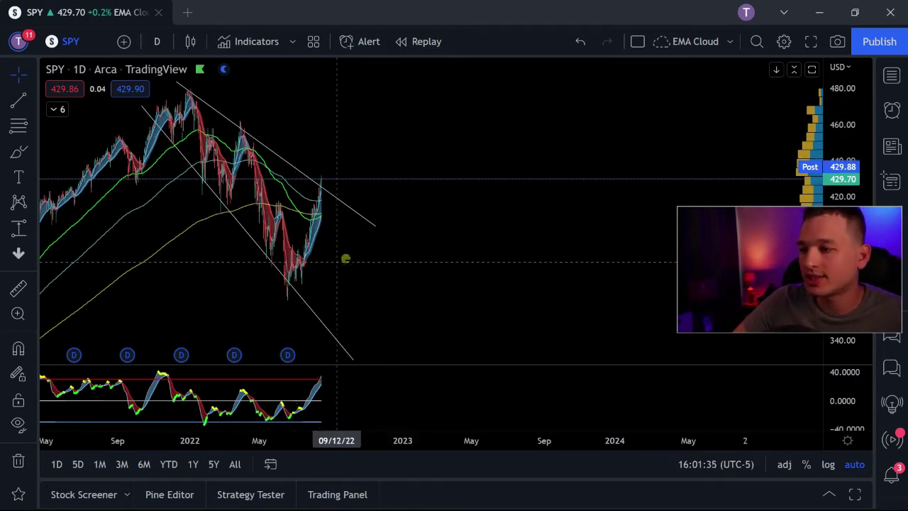
scroll(338, 261, left, 3)
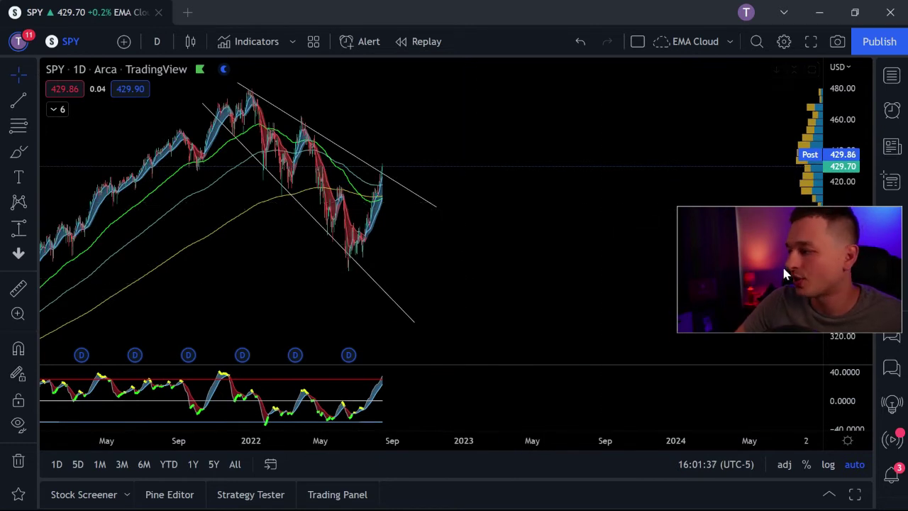
drag(783, 270, 775, 353)
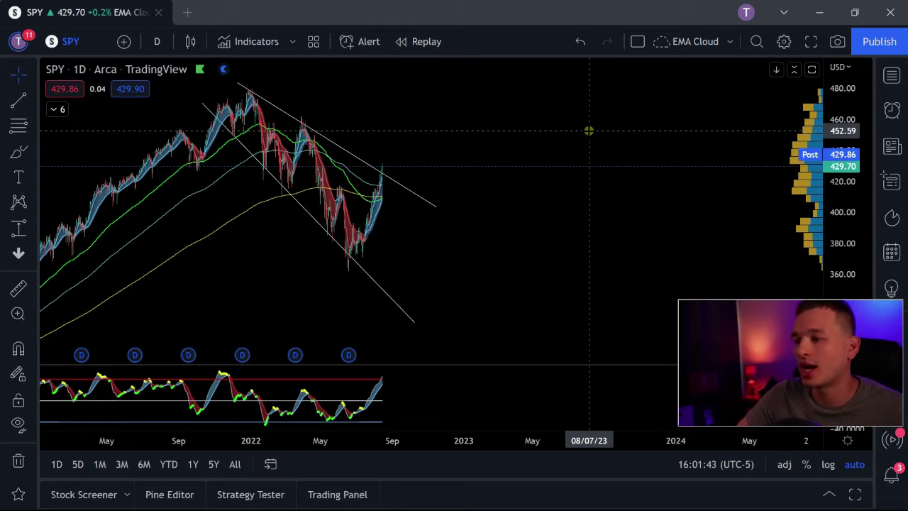
Show the Meme watchlist and load the GME daily chart, bringing its price history from early 2021 into view
click(891, 75)
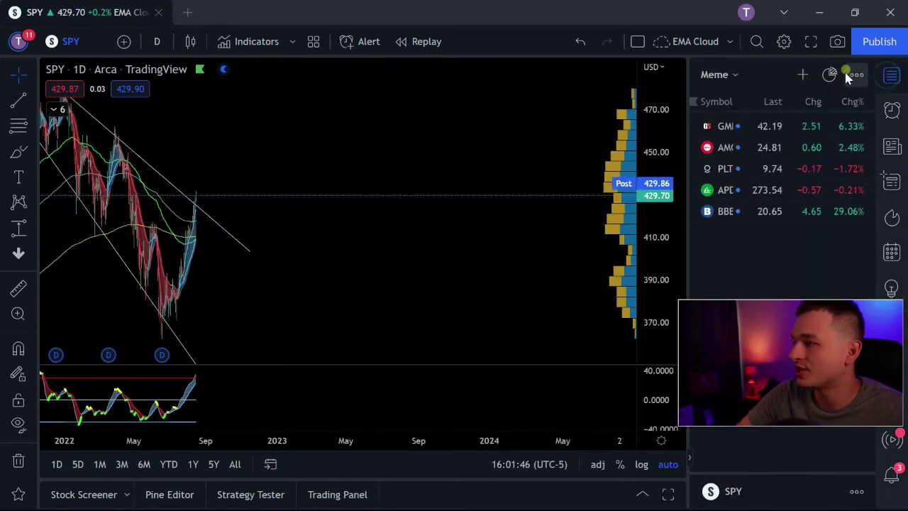
click(727, 131)
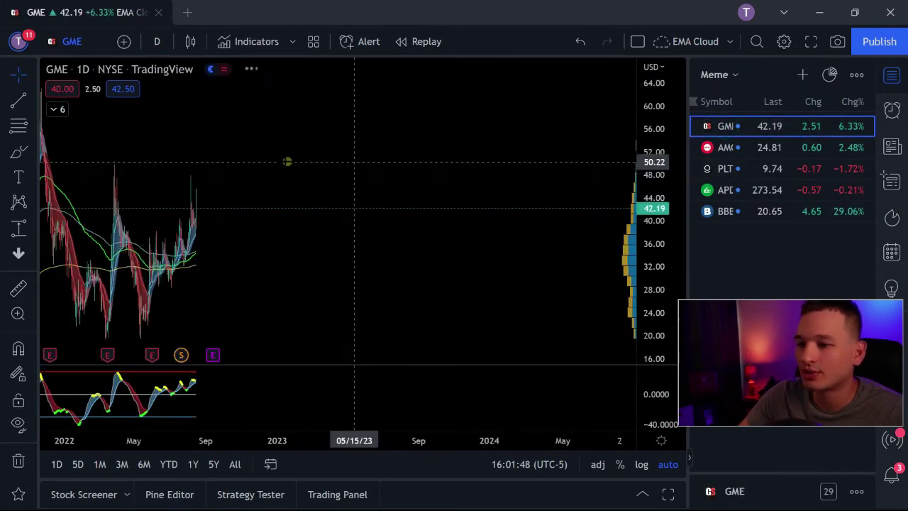
drag(177, 126, 421, 360)
scroll(422, 359, up, 3)
drag(436, 306, 518, 305)
drag(425, 276, 521, 288)
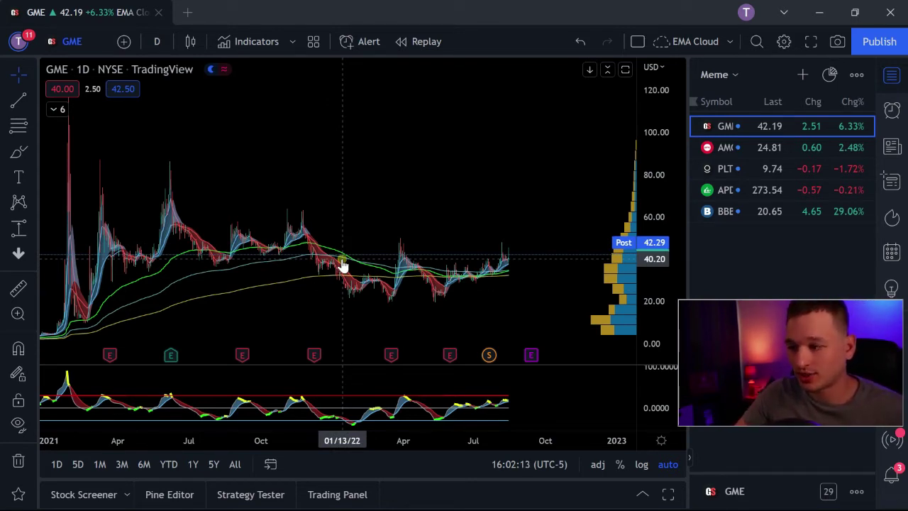
Mark GME's May to June 2021 rally with a price range from about 42.61 to 85.42
scroll(529, 242, up, 3)
drag(410, 194, 460, 191)
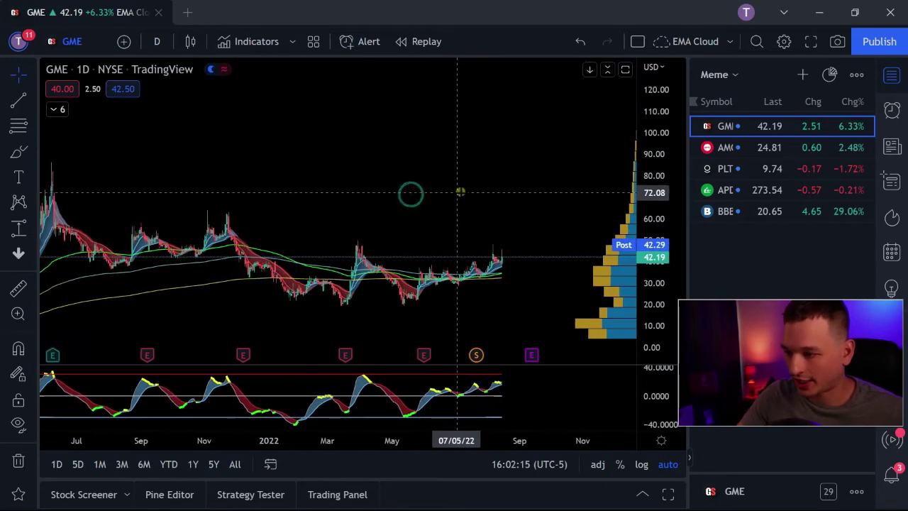
scroll(395, 234, up, 2)
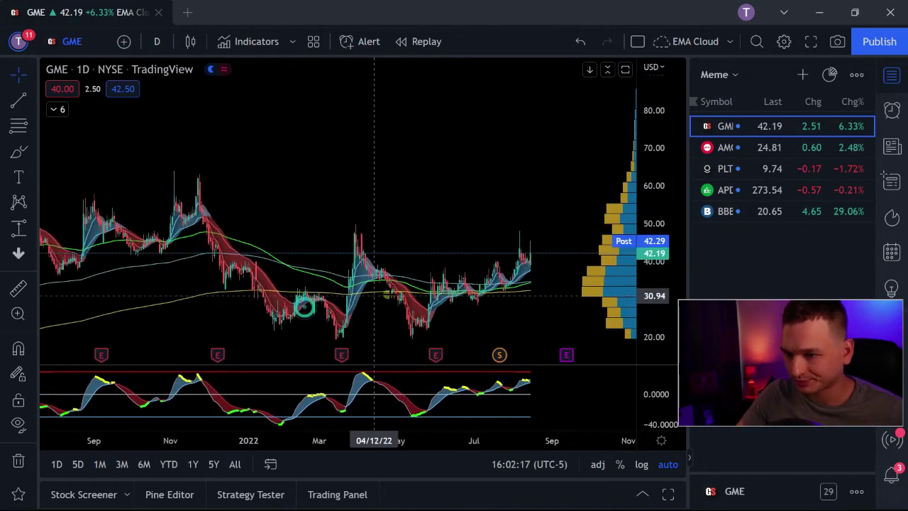
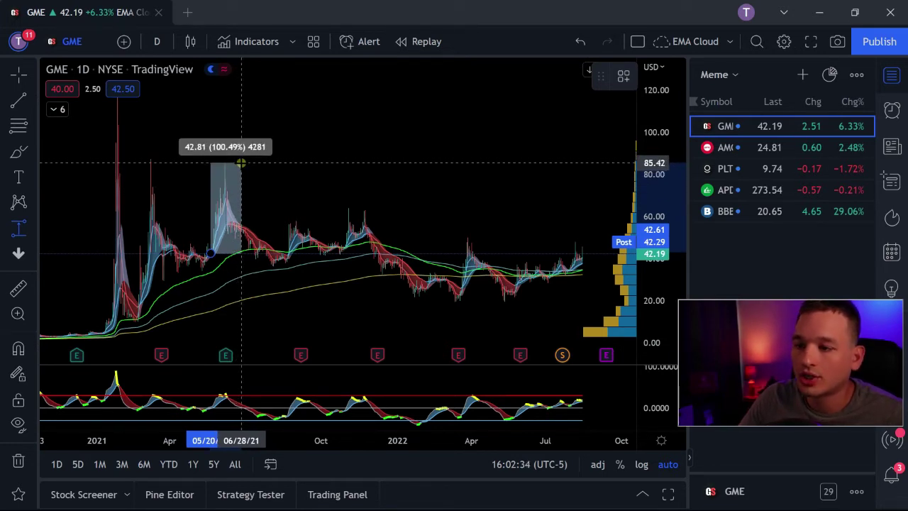
click(242, 163)
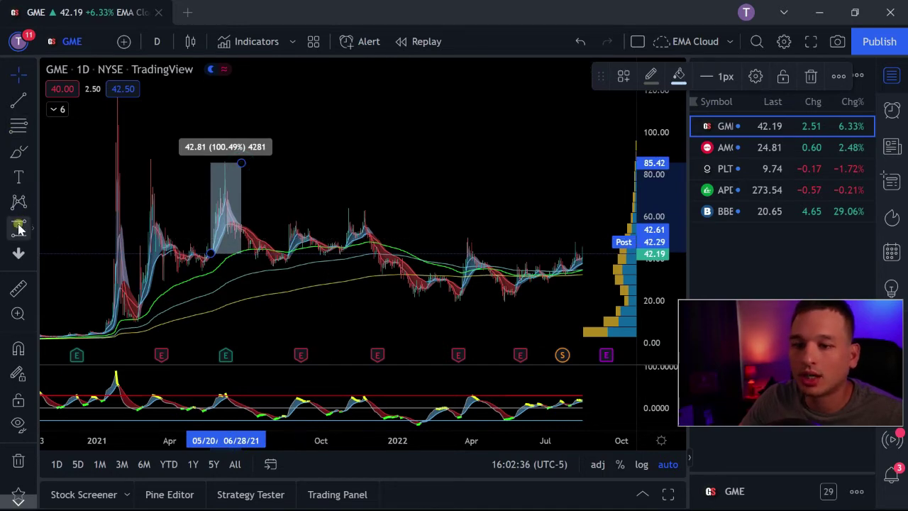
Mark GME's November 2021 rally with a price range from about 50.21 to 62.81
scroll(306, 244, up, 3)
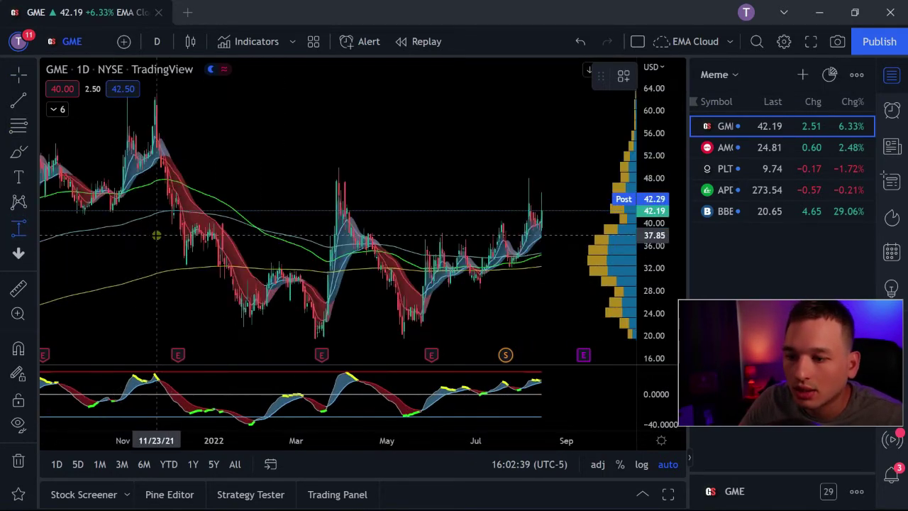
click(127, 165)
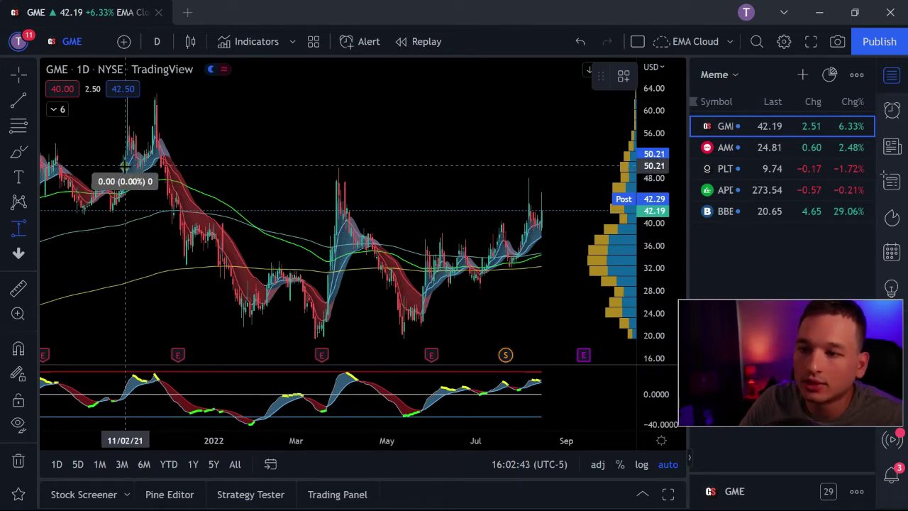
click(161, 94)
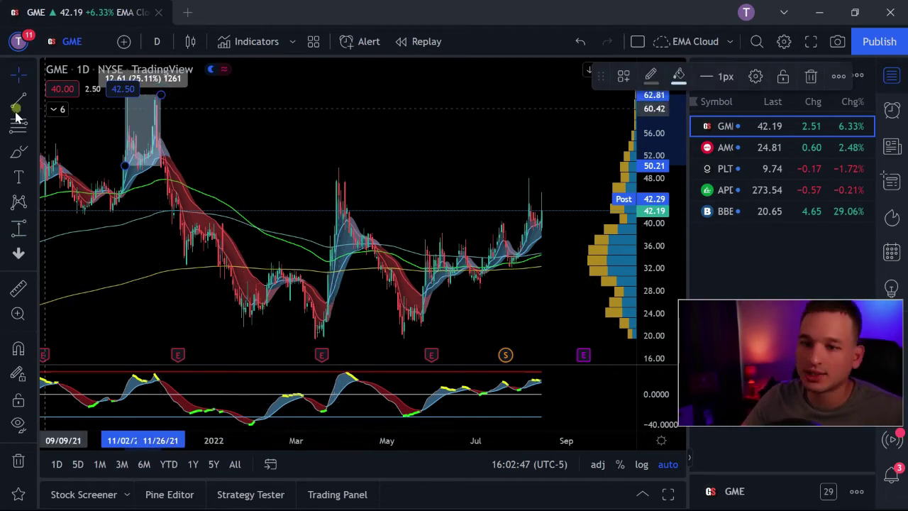
Mark GME's March to April 2022 spike with a price range from about 31.68 to 49.70
click(19, 228)
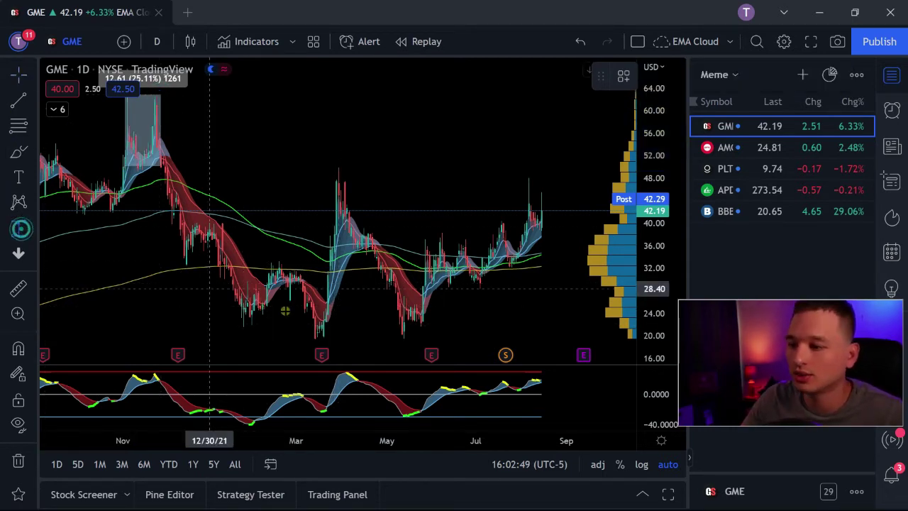
click(332, 268)
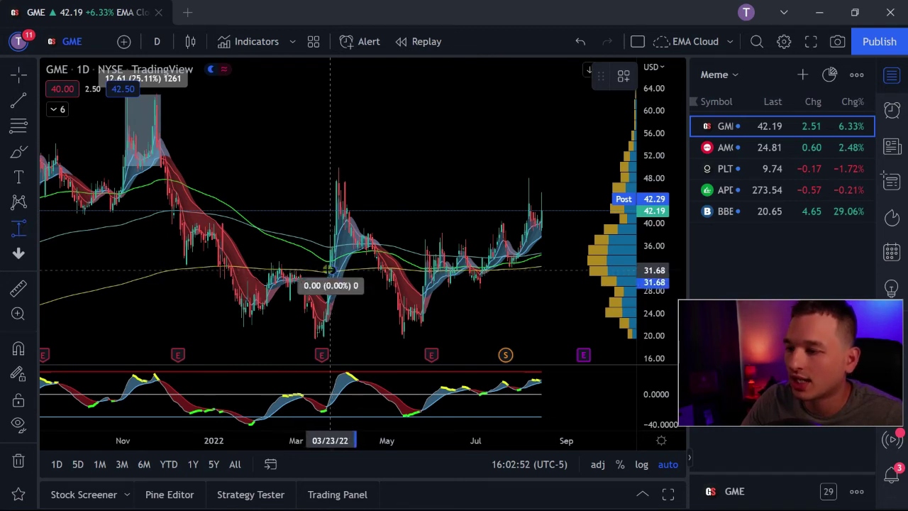
click(353, 168)
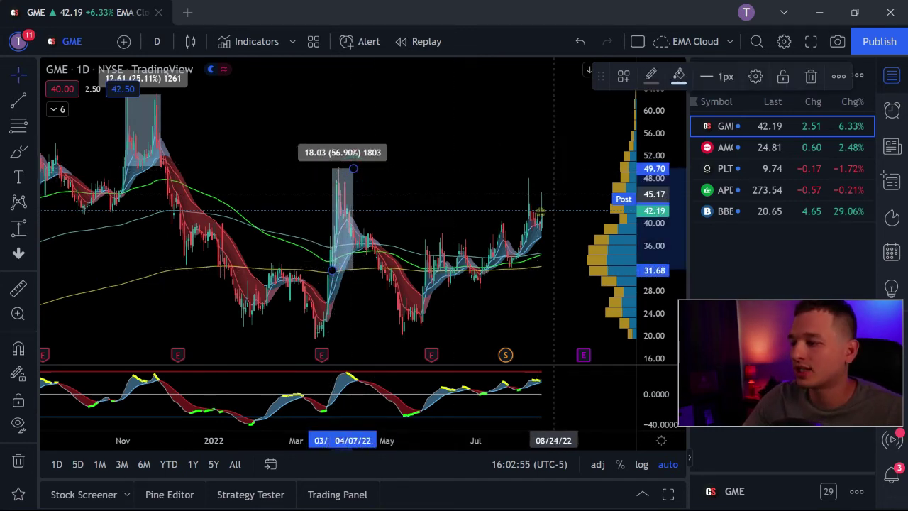
Mark GME's June to August 2022 advance with a price range from about 28.65 to 48.19
click(18, 229)
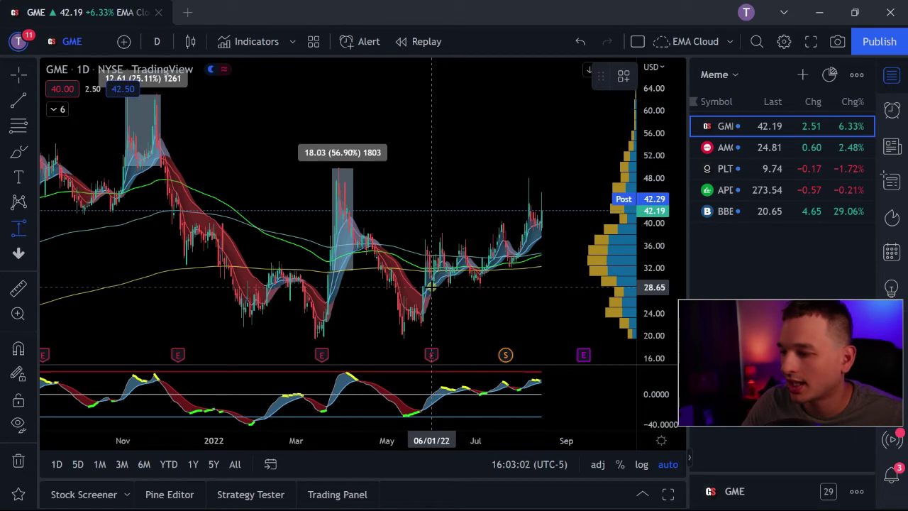
click(431, 286)
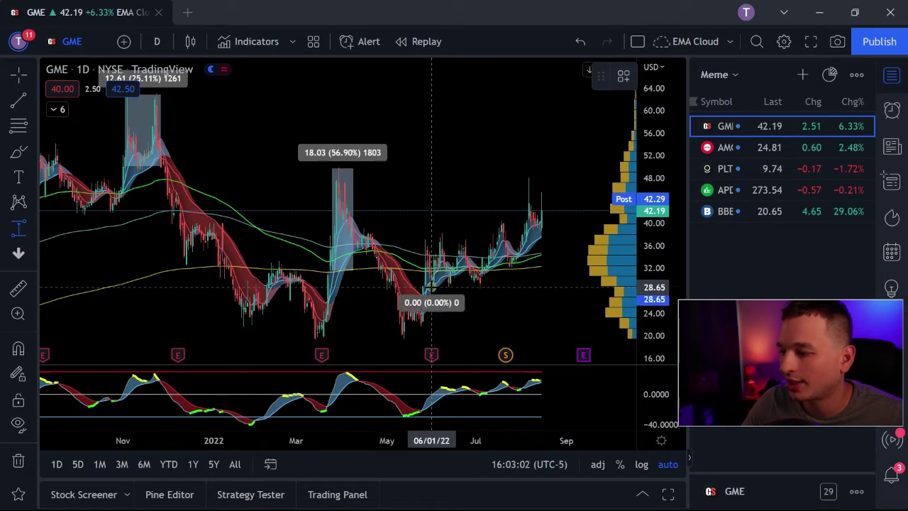
click(552, 176)
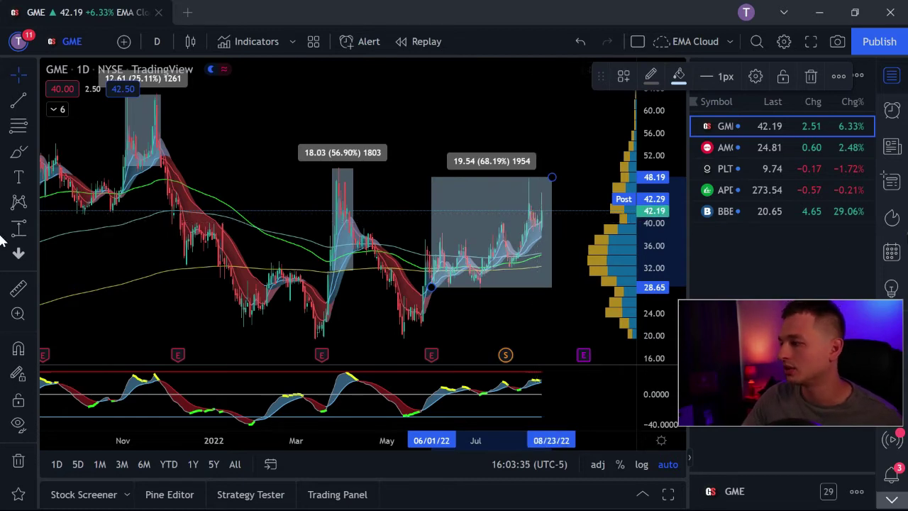
Load the AMC daily chart and mark its July to August 2022 rally with a price range from about 12.56 to 24.76
click(750, 147)
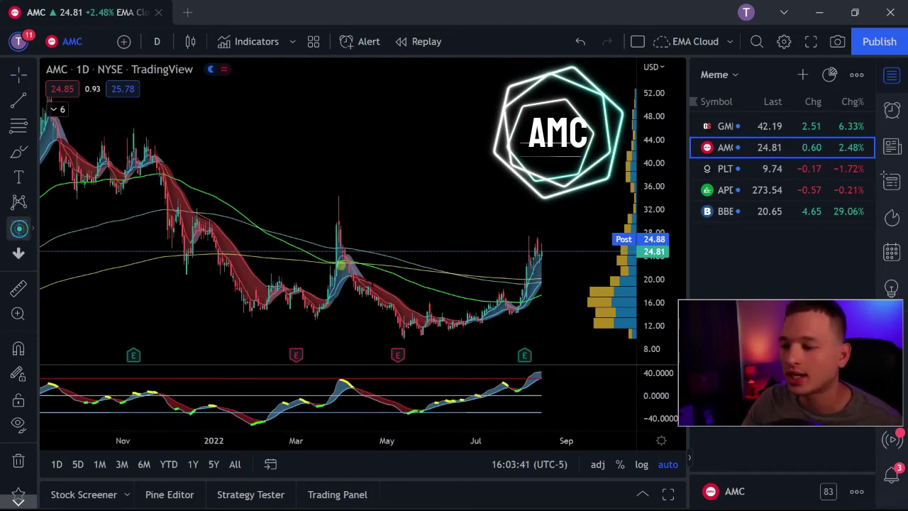
click(18, 228)
click(495, 323)
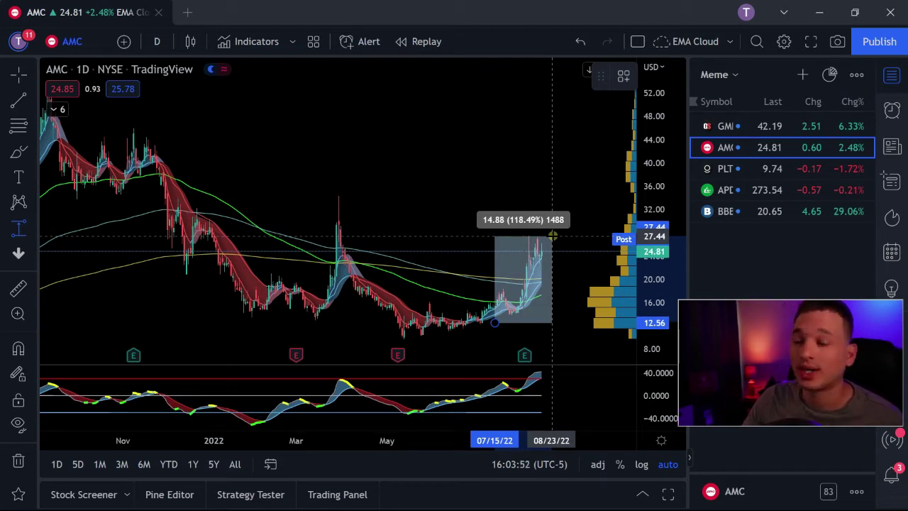
click(552, 251)
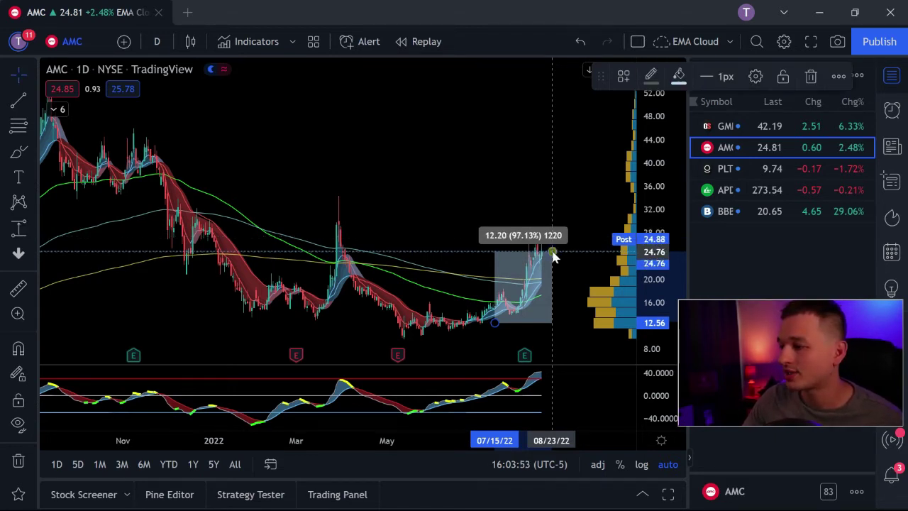
scroll(383, 174, down, 3)
scroll(383, 174, down, 2)
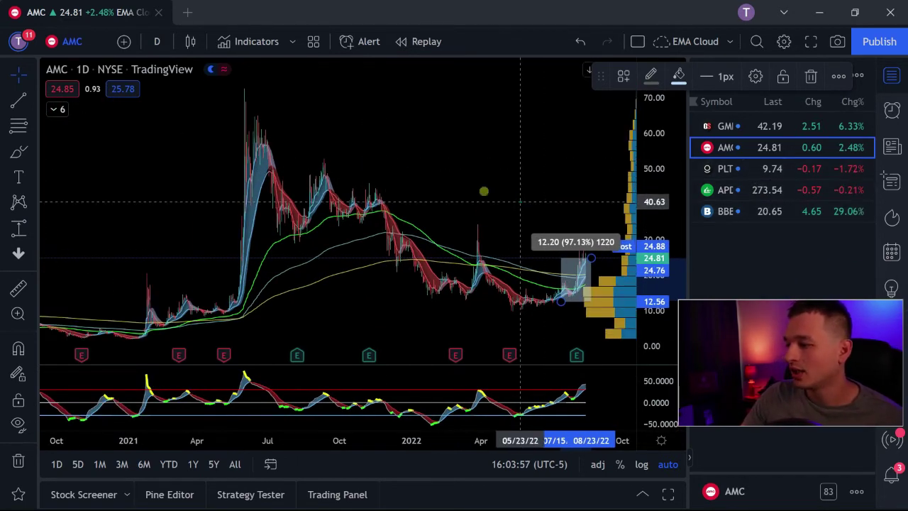
drag(560, 199, 521, 201)
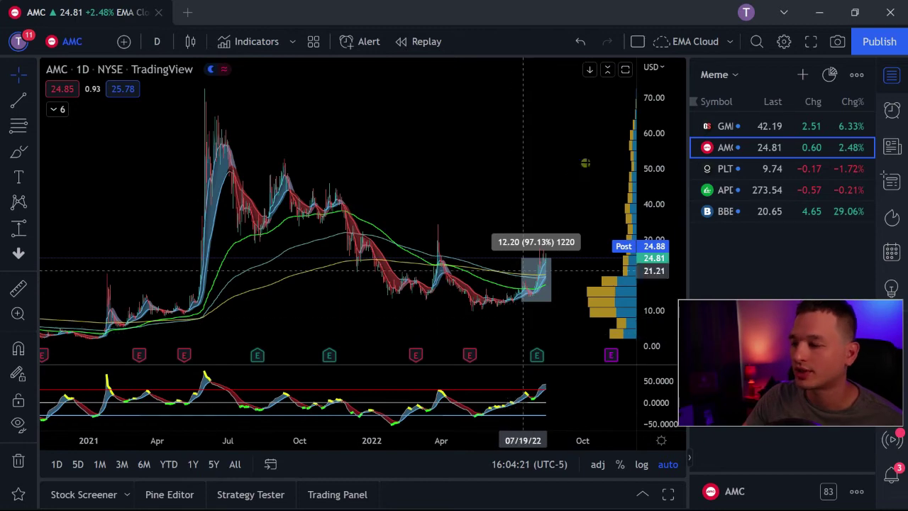
Load the PLTR daily chart and examine its downtrend from 2021 against the moving averages
click(753, 169)
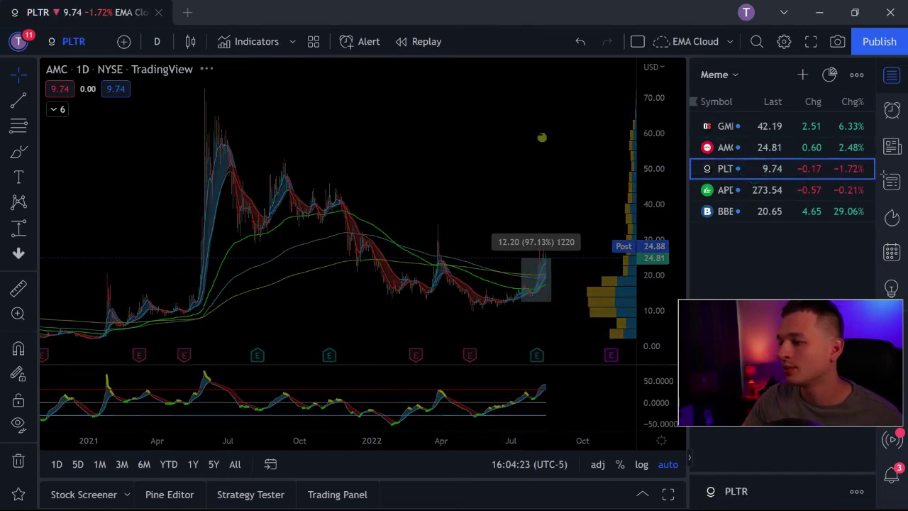
click(570, 170)
drag(392, 135, 500, 160)
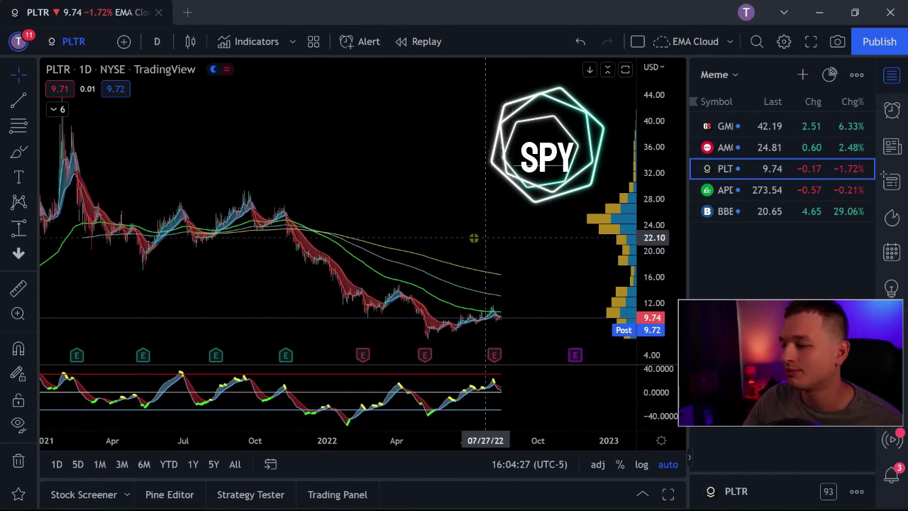
scroll(483, 226, up, 2)
drag(349, 174, 504, 168)
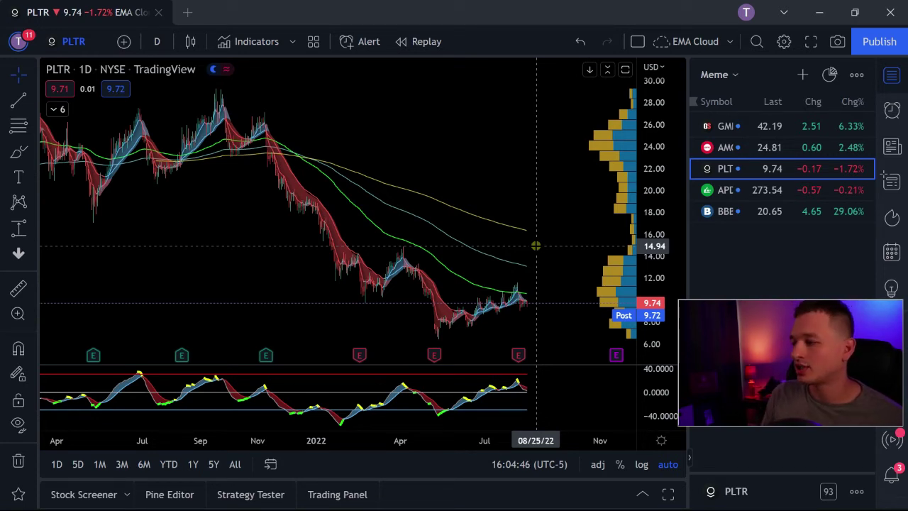
Load the APD daily chart and examine its price history back to 2019
click(743, 191)
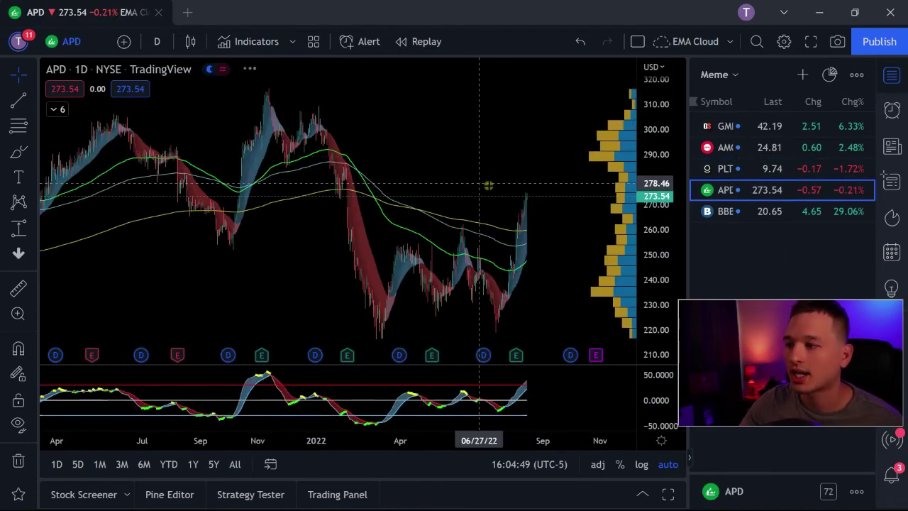
scroll(485, 164, down, 5)
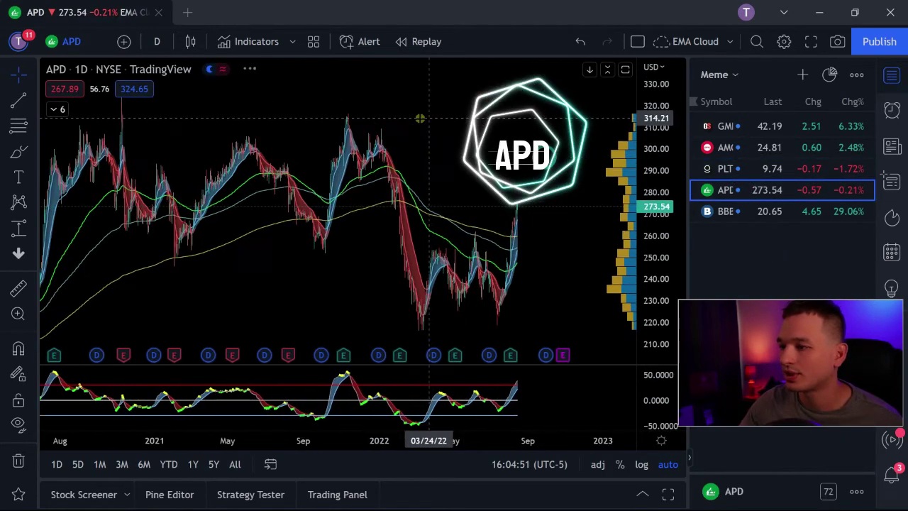
scroll(532, 252, down, 4)
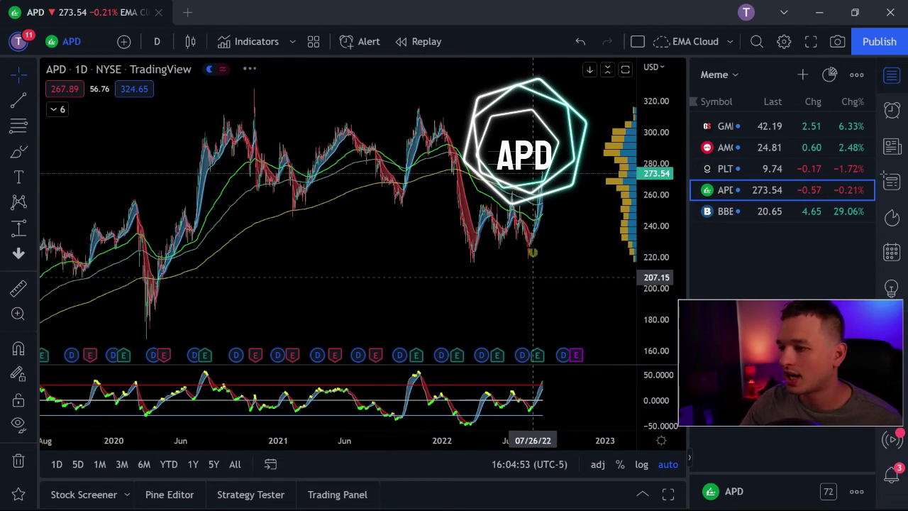
Load the BBBY daily chart and mark its August 2022 spike with a price range from about 5.06 to 28.78
click(754, 214)
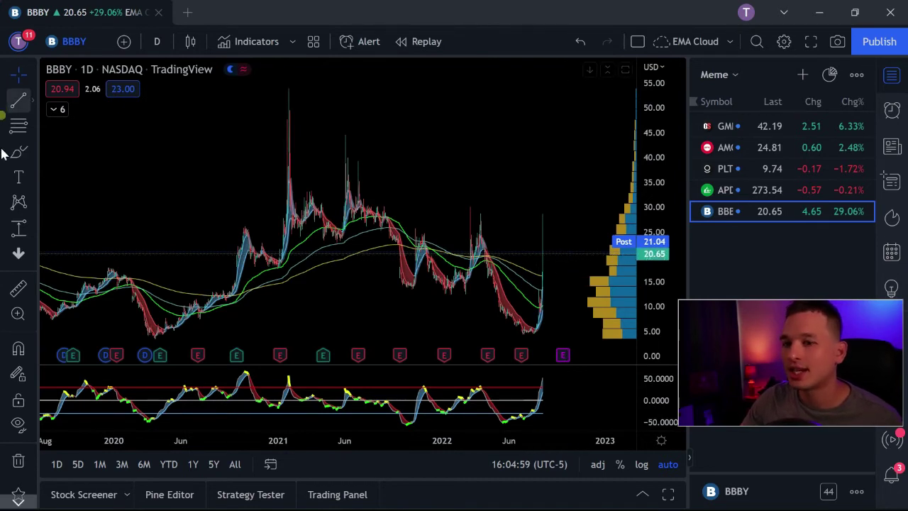
click(20, 230)
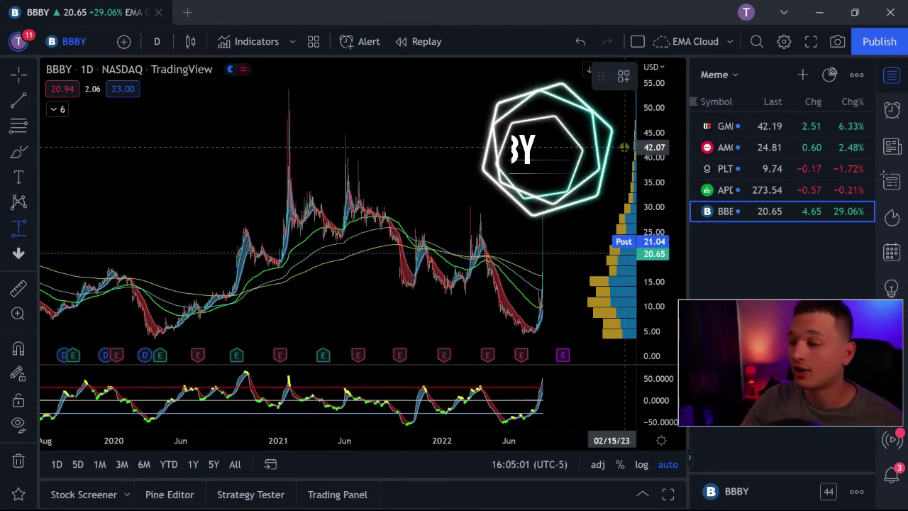
click(540, 331)
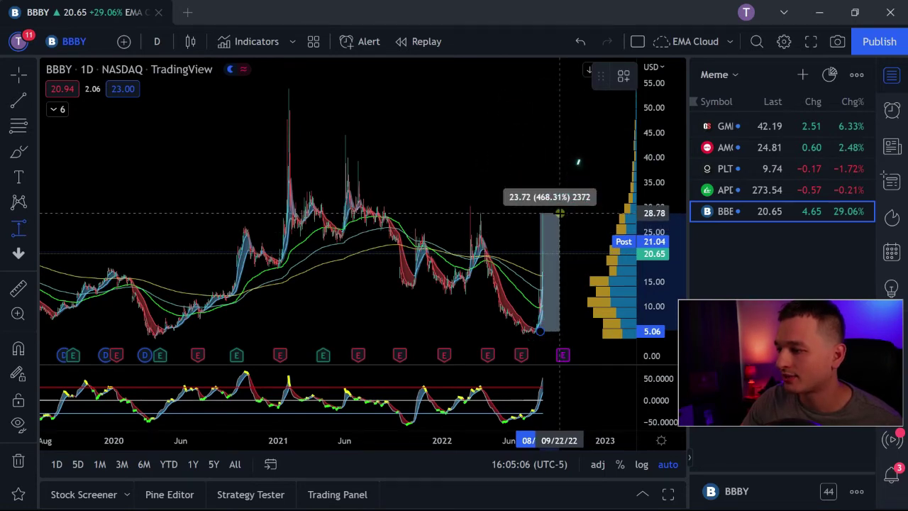
click(559, 213)
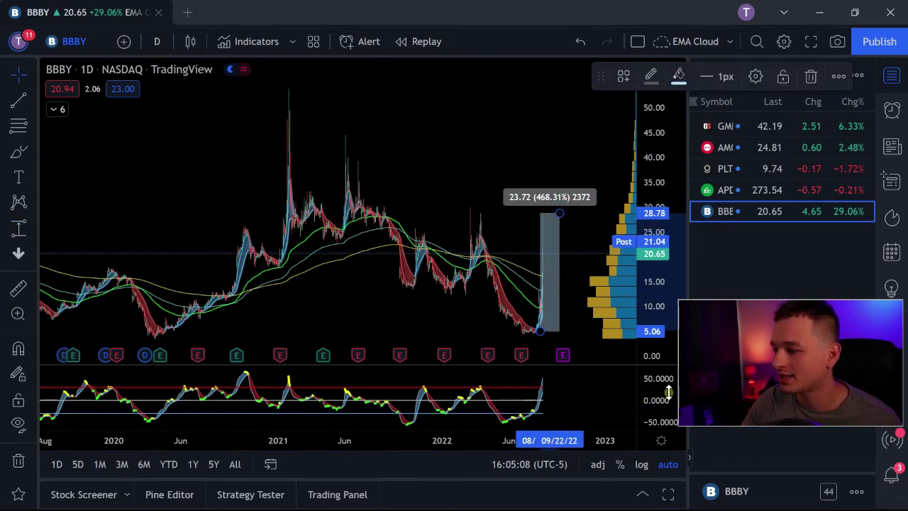
Move the start of BBBY's price range to August 1, 2022 at about 5.21, and compare the spike with earlier price history
scroll(411, 308, up, 2)
scroll(405, 310, up, 6)
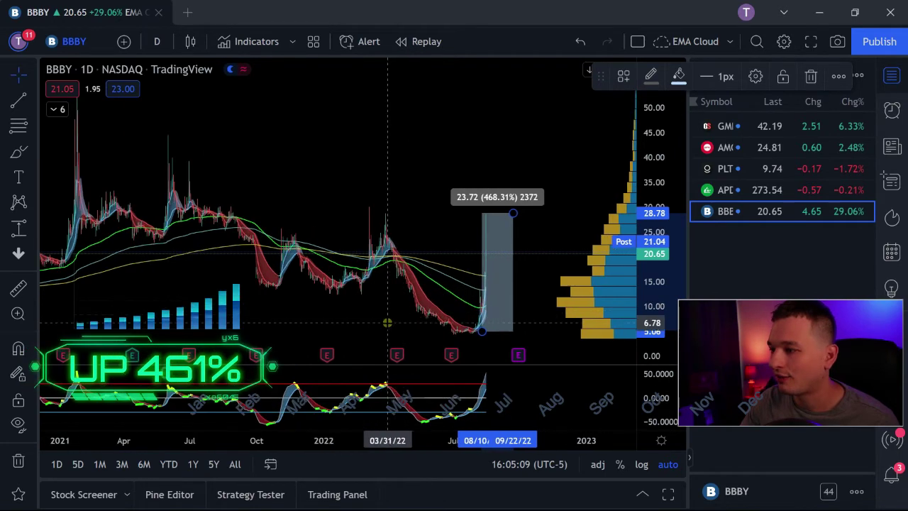
click(503, 295)
scroll(490, 289, left, 2)
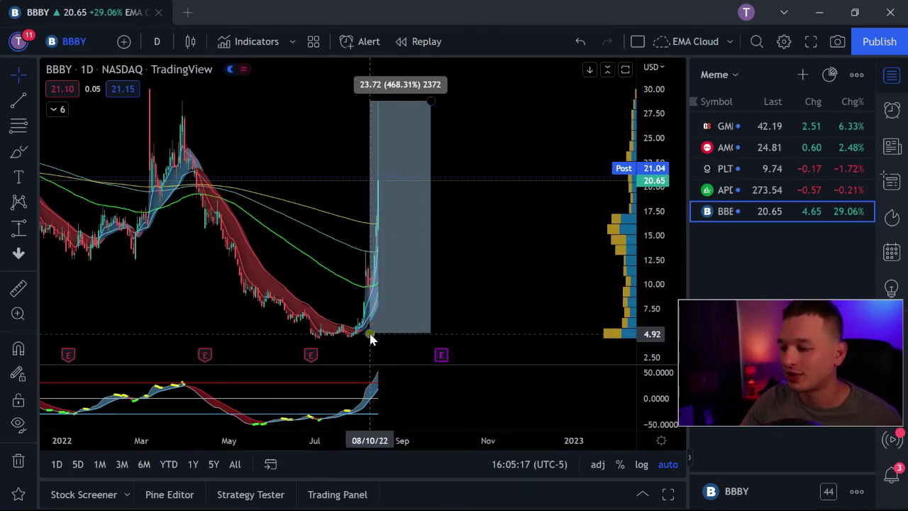
drag(370, 337, 356, 331)
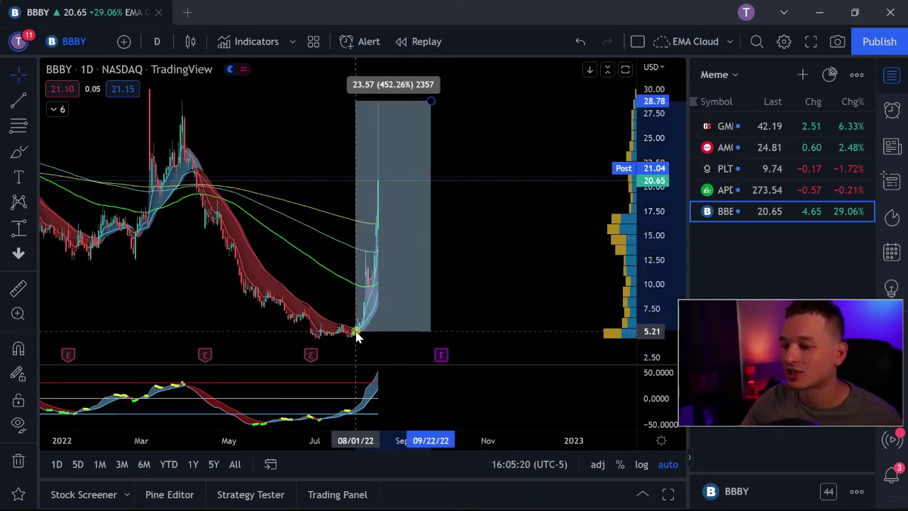
click(517, 302)
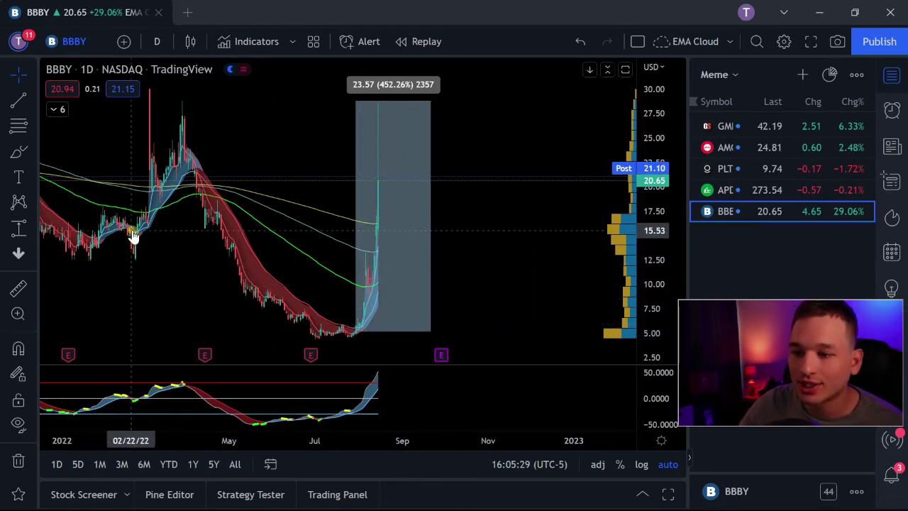
scroll(494, 286, down, 5)
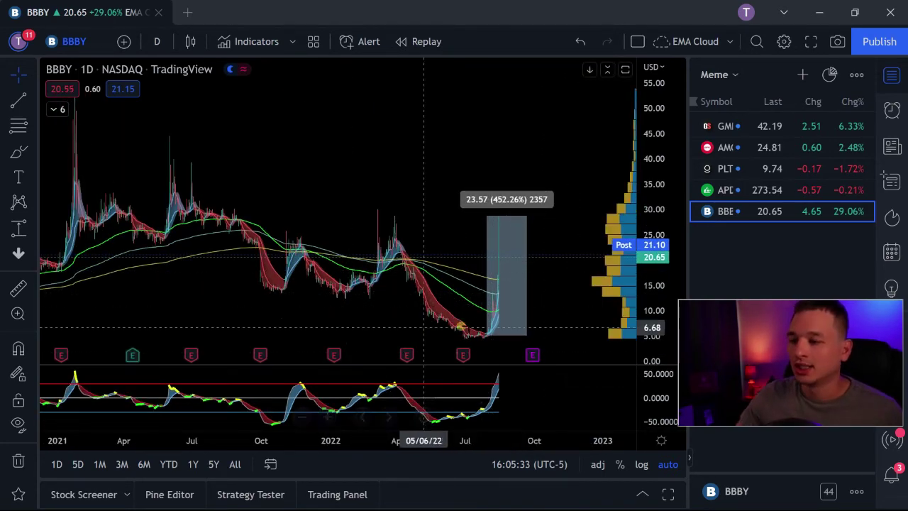
scroll(539, 284, up, 5)
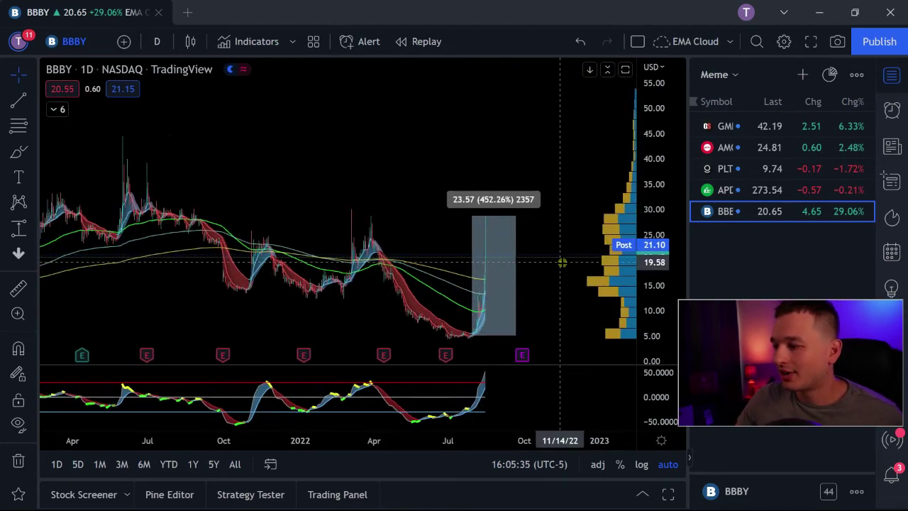
drag(458, 210, 547, 212)
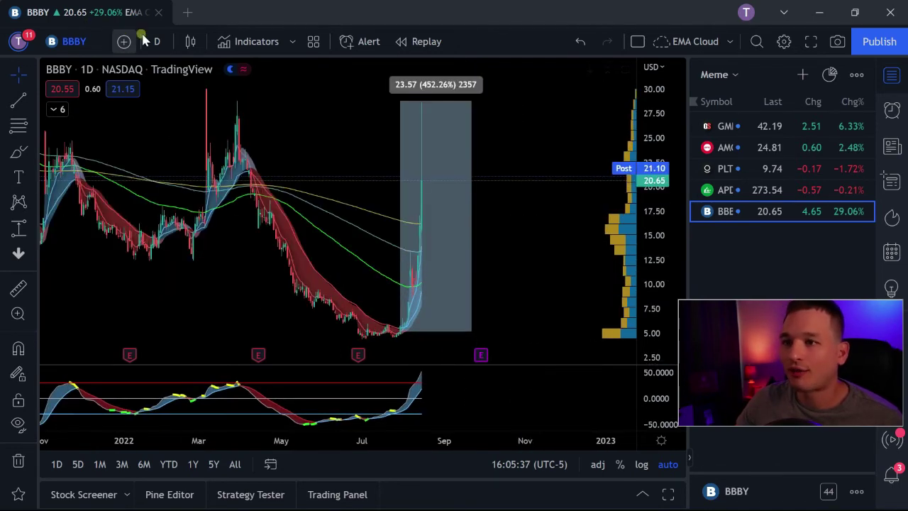
Switch the BBBY chart to the 1-hour interval and show its price action from June through August 2022
click(157, 41)
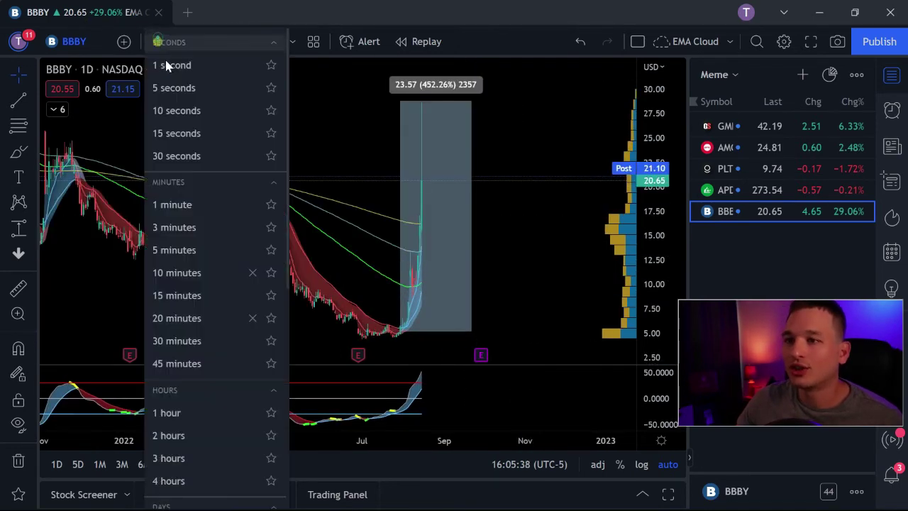
click(194, 413)
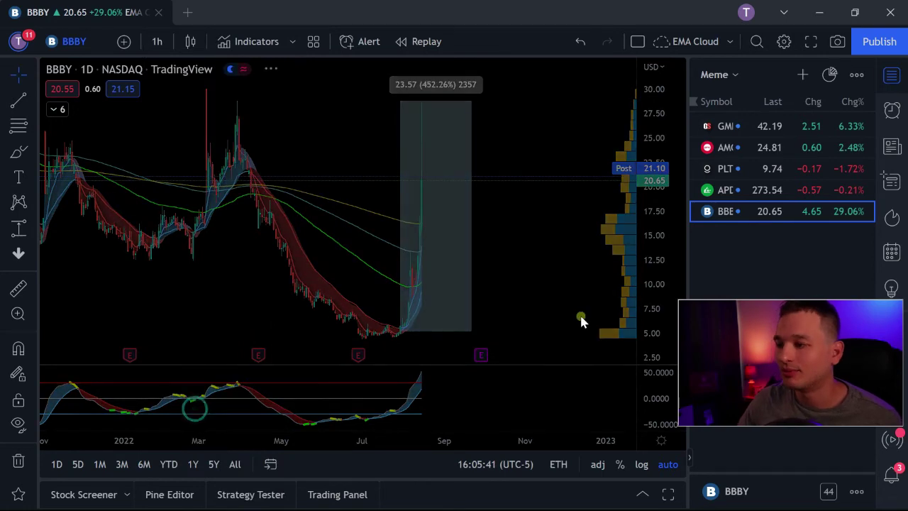
scroll(521, 227, down, 5)
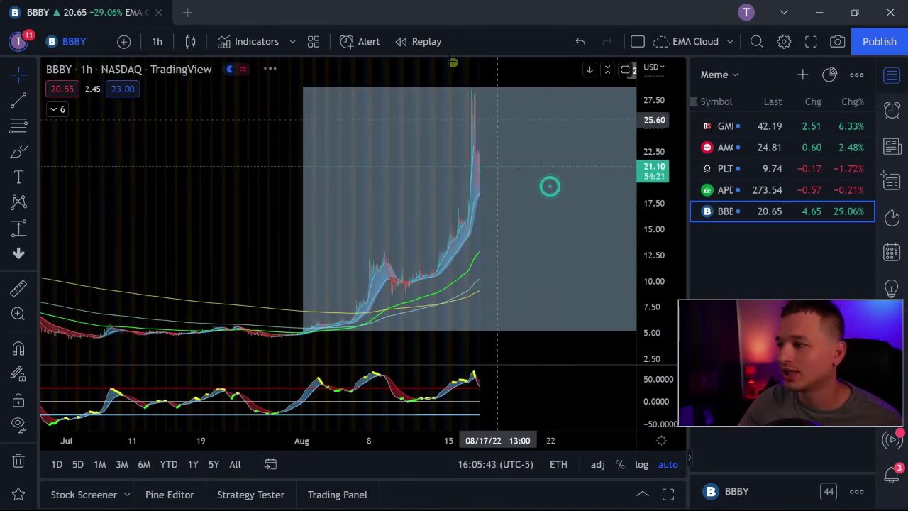
scroll(503, 134, down, 3)
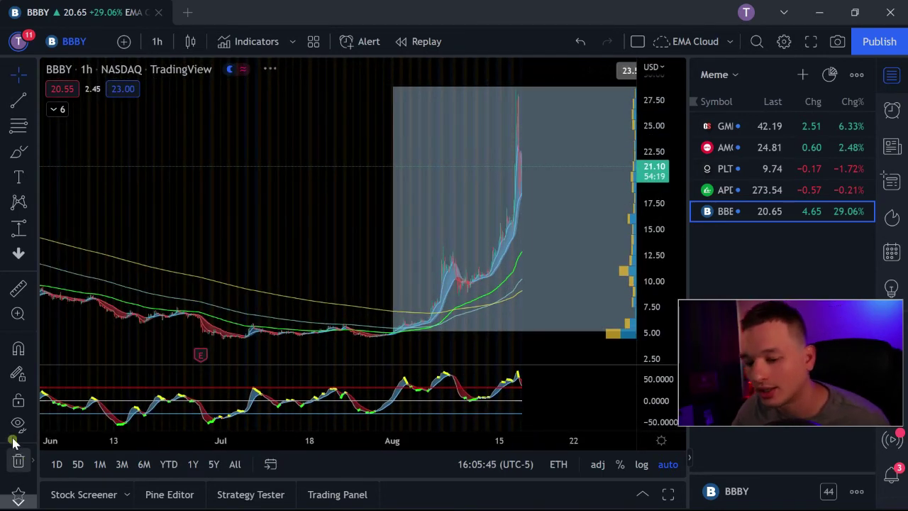
Hide the drawings on the hourly BBBY chart and examine the August 2022 rally against the EMA cloud and moving averages
click(18, 429)
mouse_move(547, 263)
mouse_down()
mouse_move(454, 281)
mouse_move(423, 298)
mouse_up()
scroll(443, 267, up, 2)
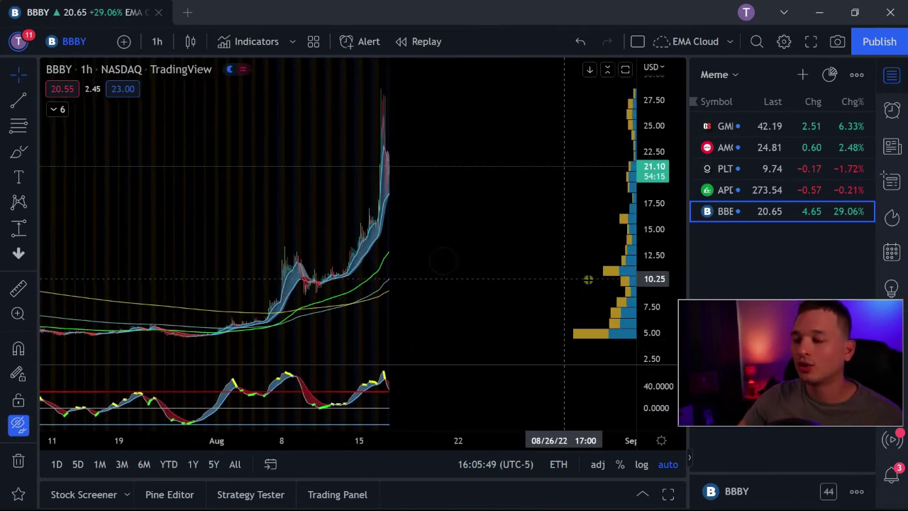
drag(462, 265, 551, 270)
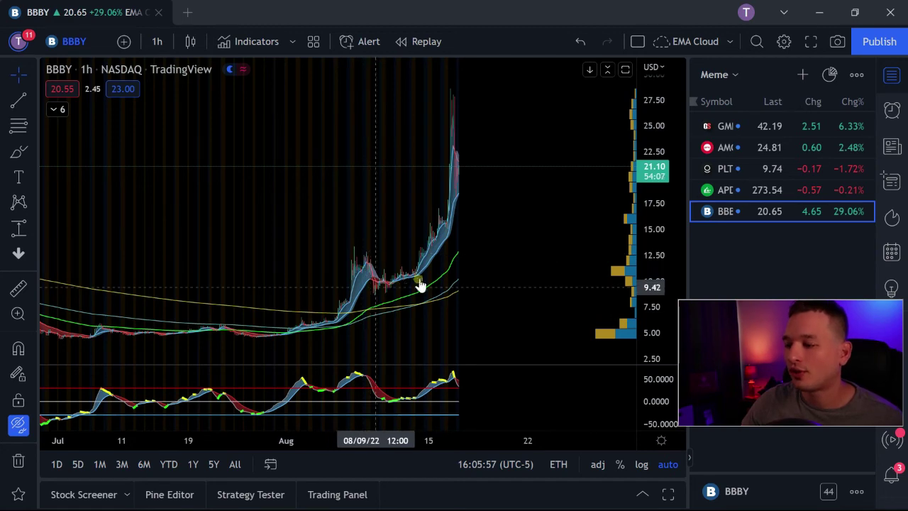
scroll(298, 227, up, 1)
drag(270, 201, 352, 202)
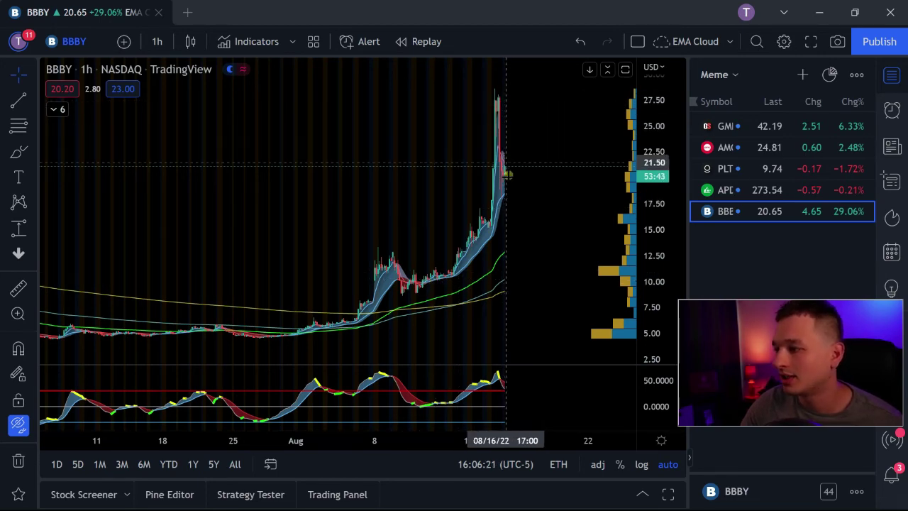
scroll(522, 220, up, 2)
scroll(523, 221, up, 2)
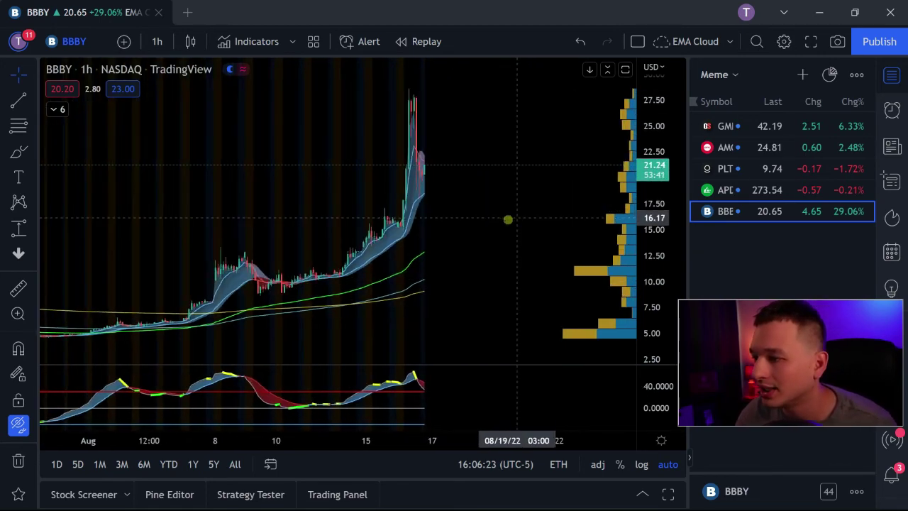